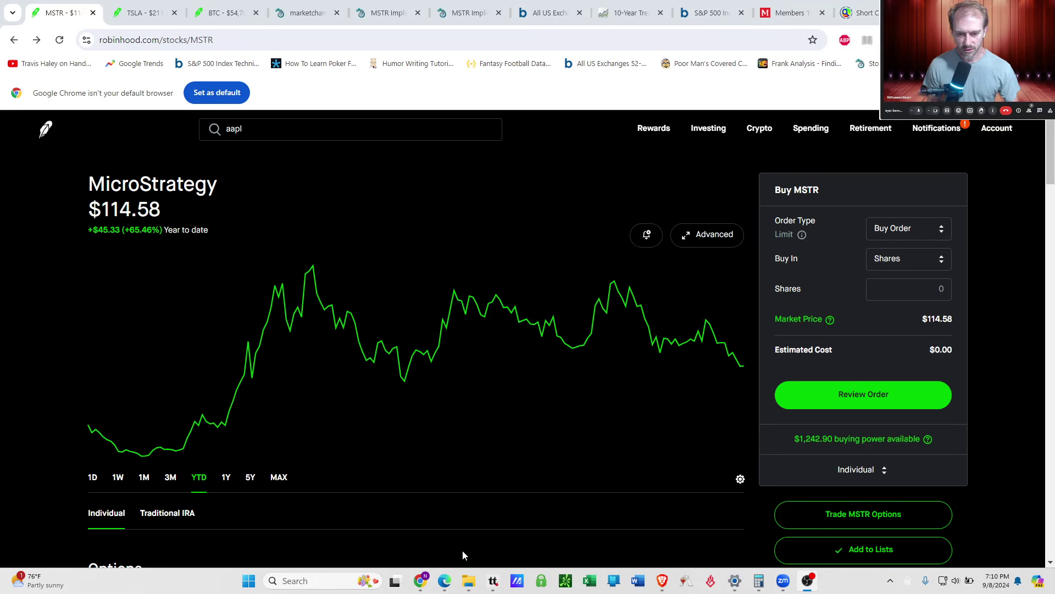
Switch from the Robinhood MSTR quote in Chrome to the tastytrade positions window
left_click(493, 581)
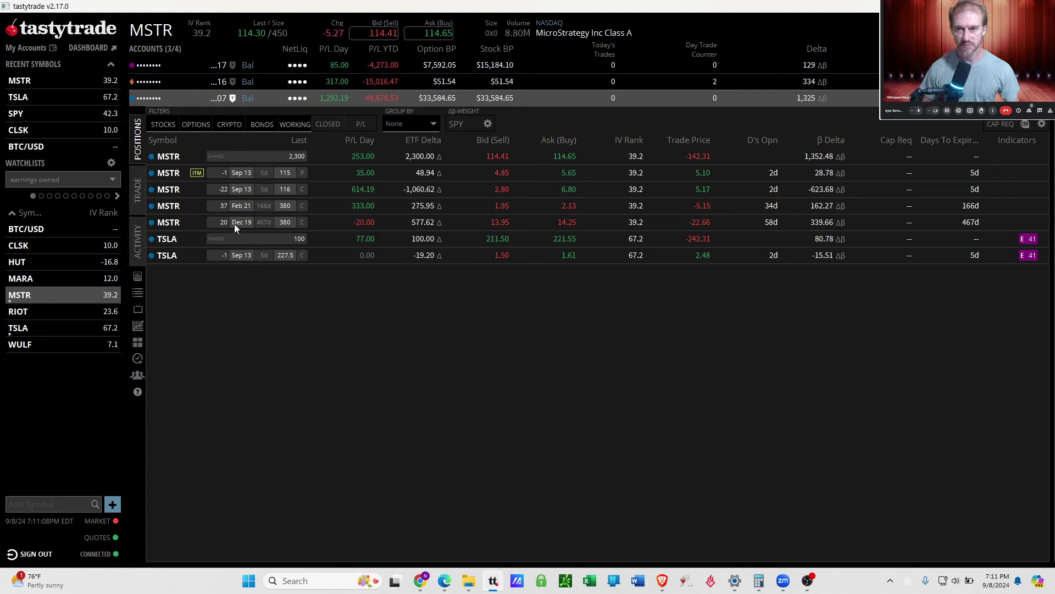
left_click(279, 207)
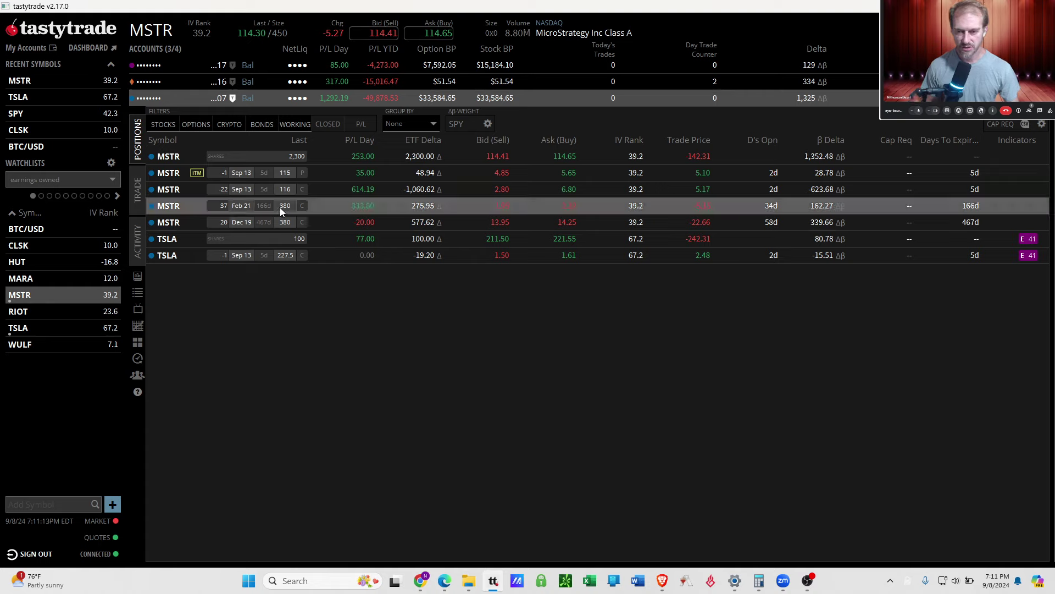
left_click(312, 205)
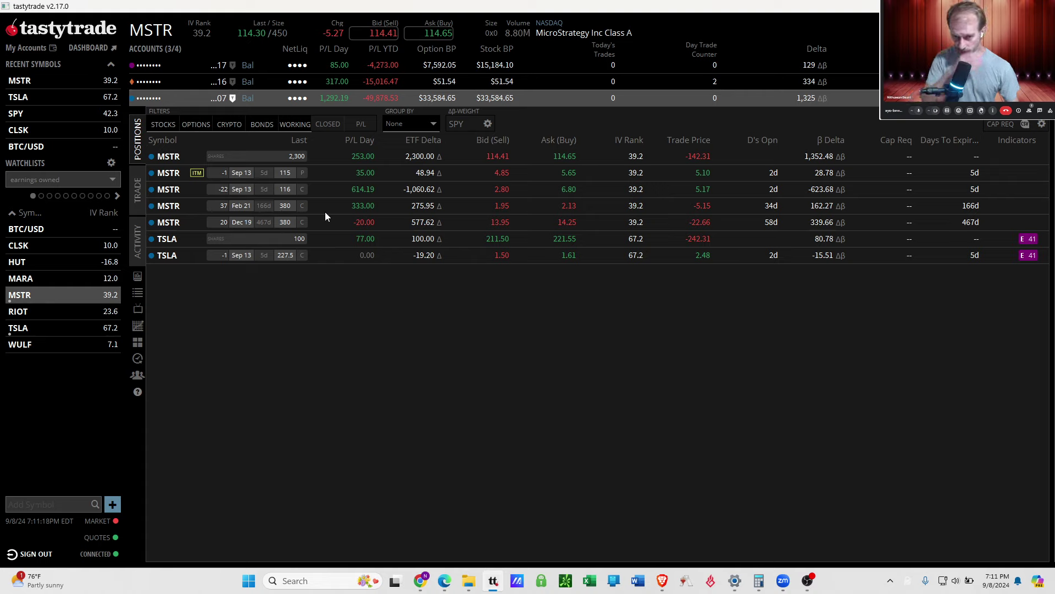
left_click(393, 207)
left_click(395, 221)
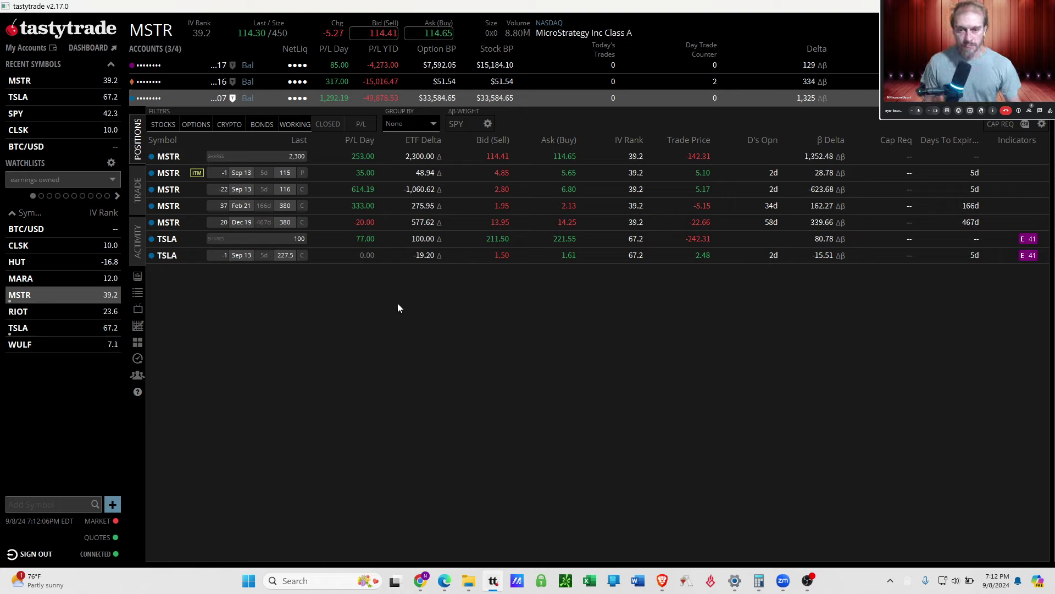
left_click(400, 157)
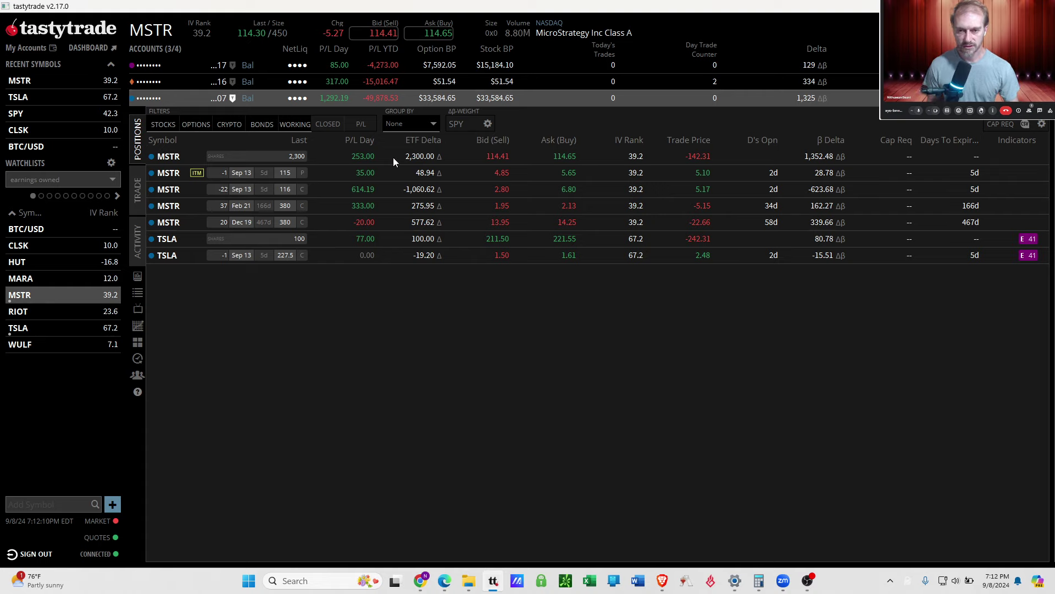
left_click(391, 206)
left_click(385, 223, "ctrl")
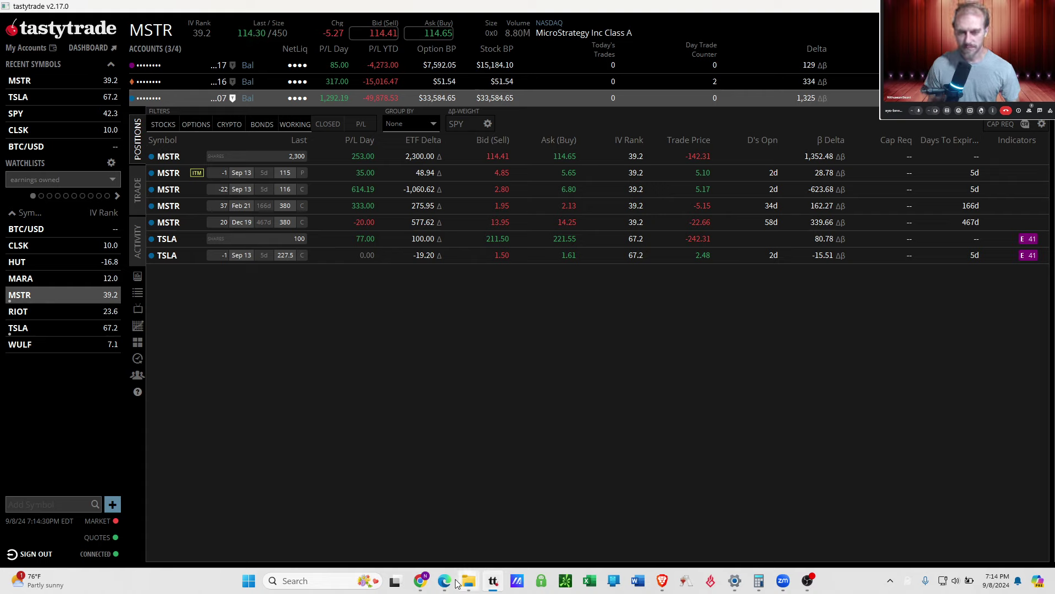
Bring up the X post in Chrome, check the options profit calculator tab, then return to tastytrade
mouse_move(418, 584)
mouse_move(377, 536)
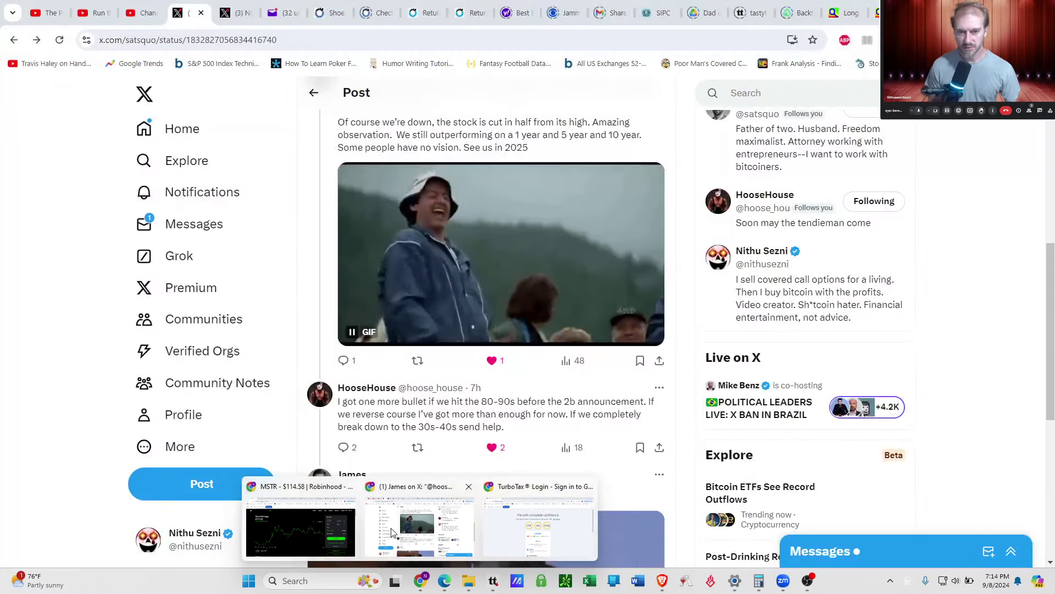
left_click(417, 528)
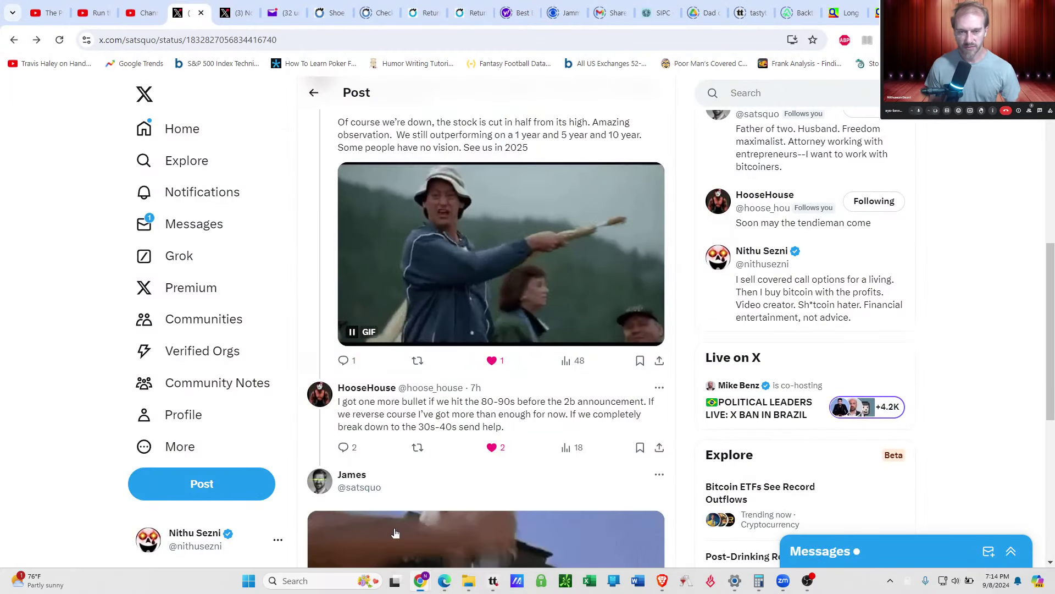
left_click(844, 13)
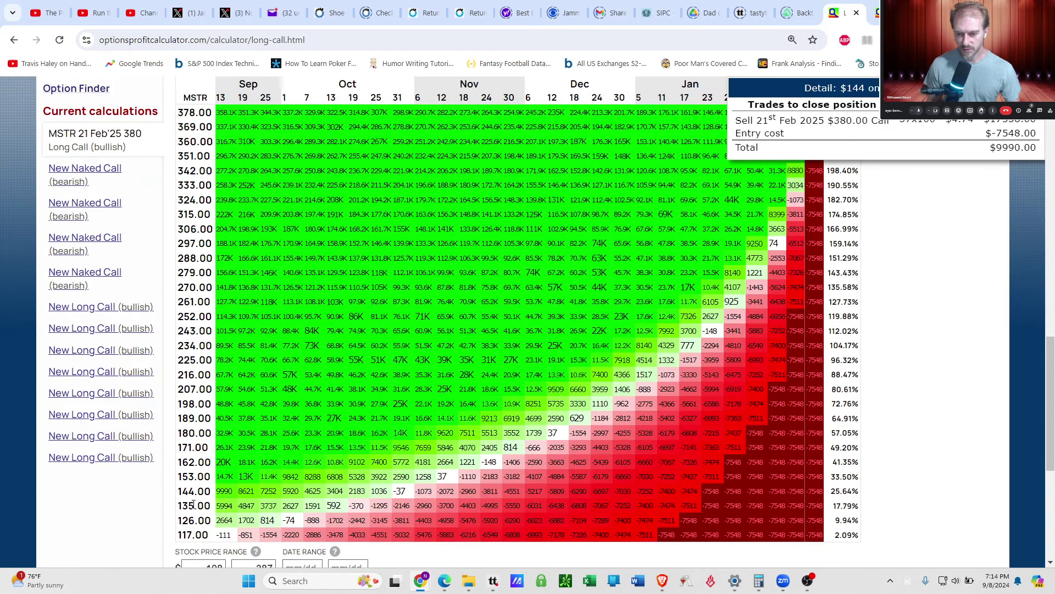
mouse_move(419, 584)
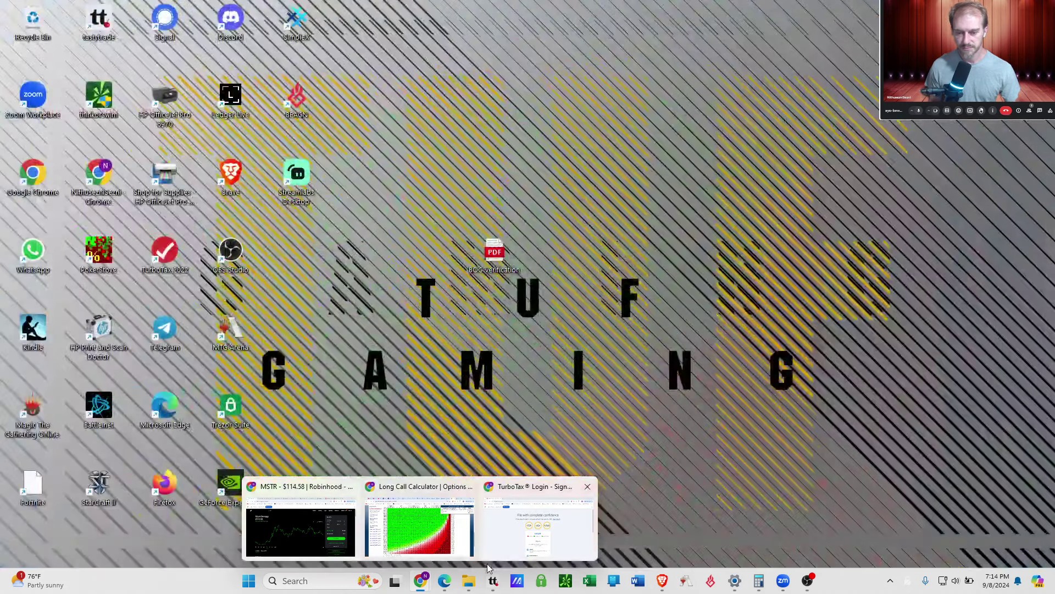
left_click(505, 583)
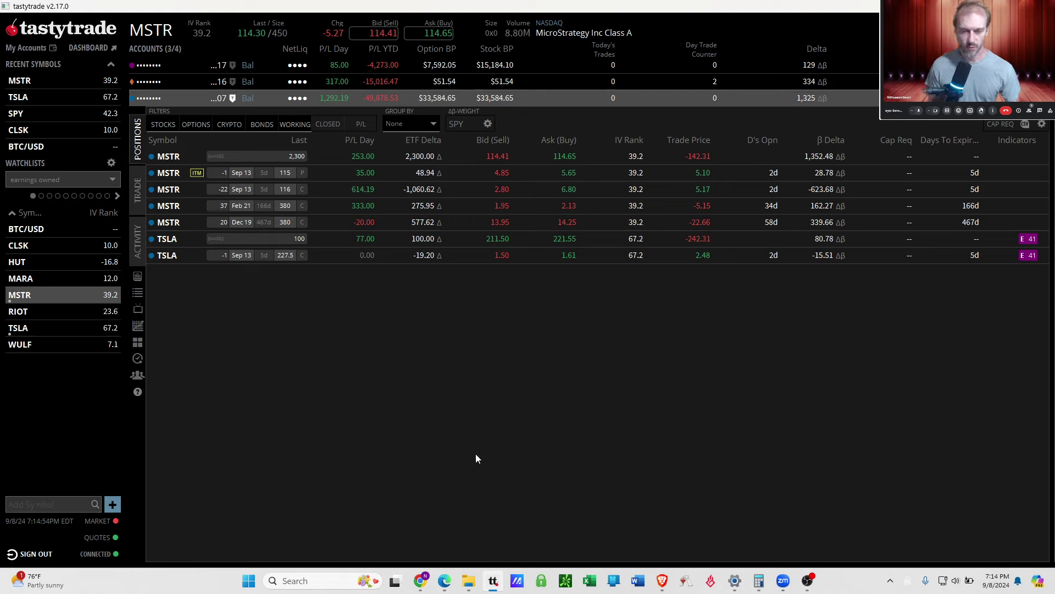
Read the MSTR Feb '25 380 long-call heat map values, e.g. 144.00 / Sep 13, then return to tastytrade
mouse_move(420, 581)
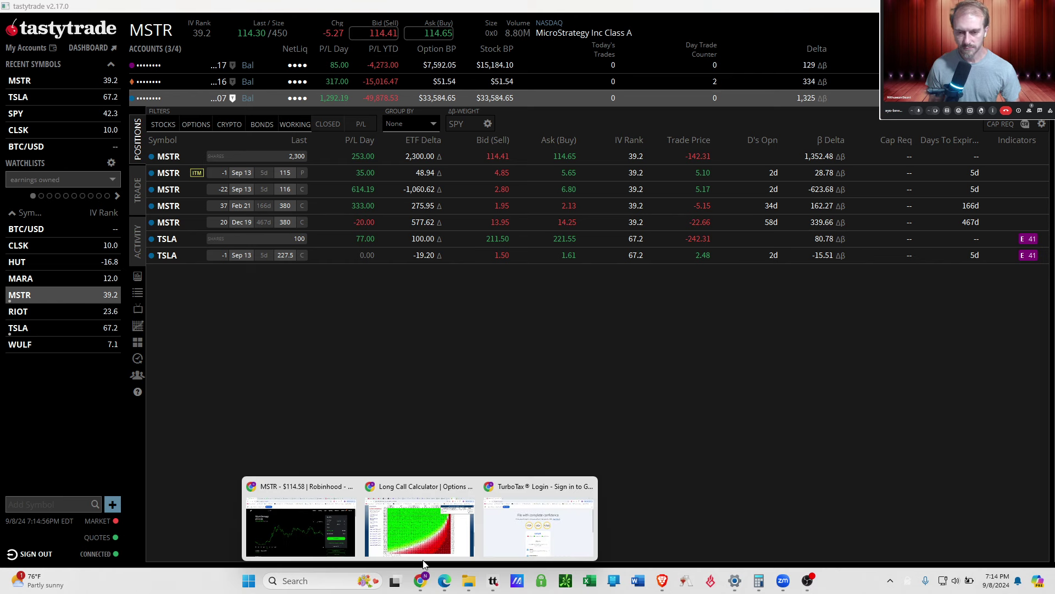
left_click(432, 523)
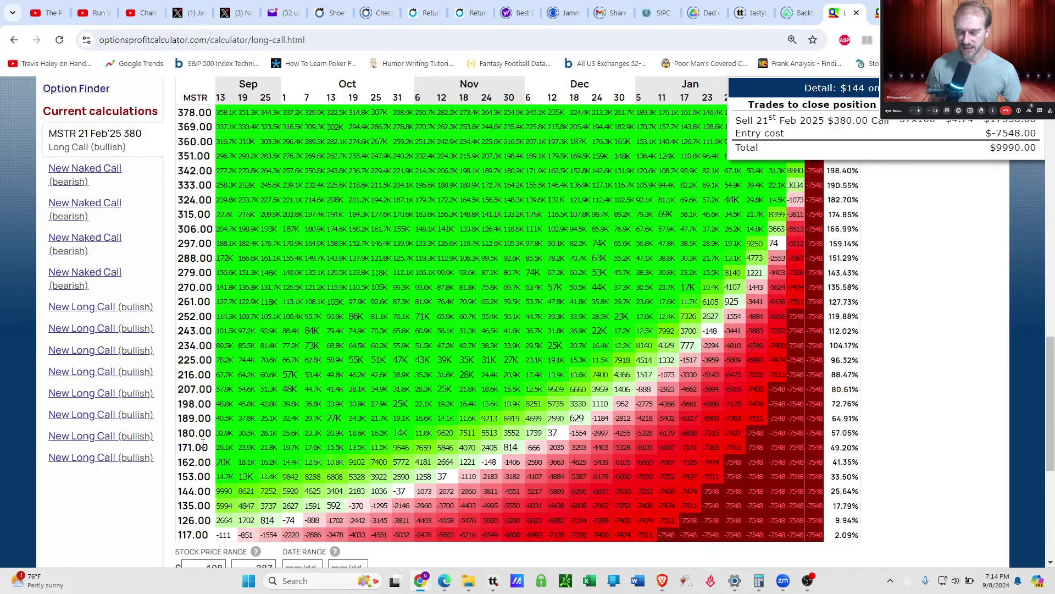
scroll(187, 457, "down", 1)
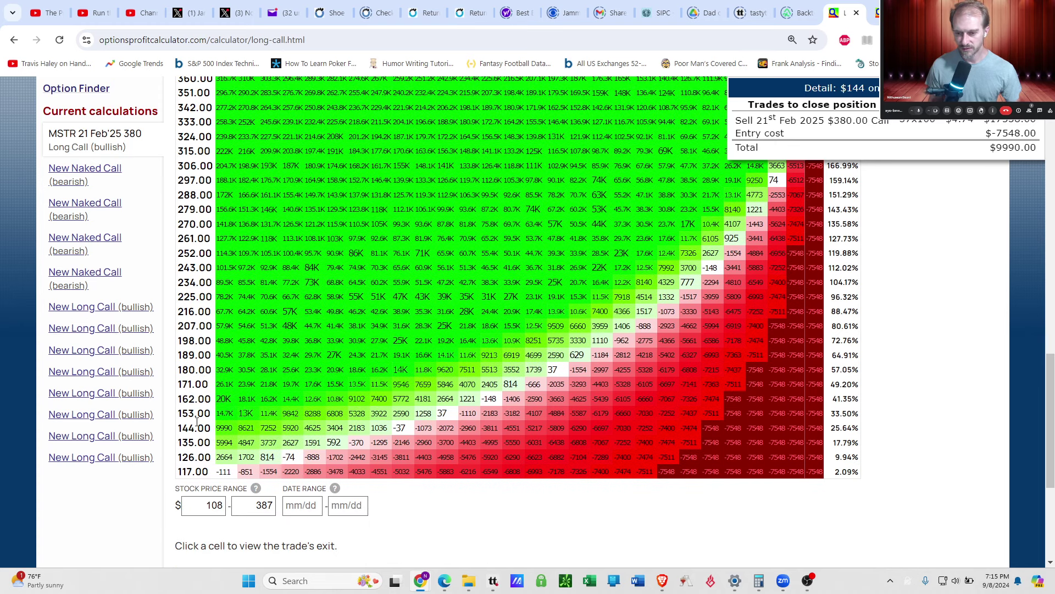
scroll(199, 434, "up", 1)
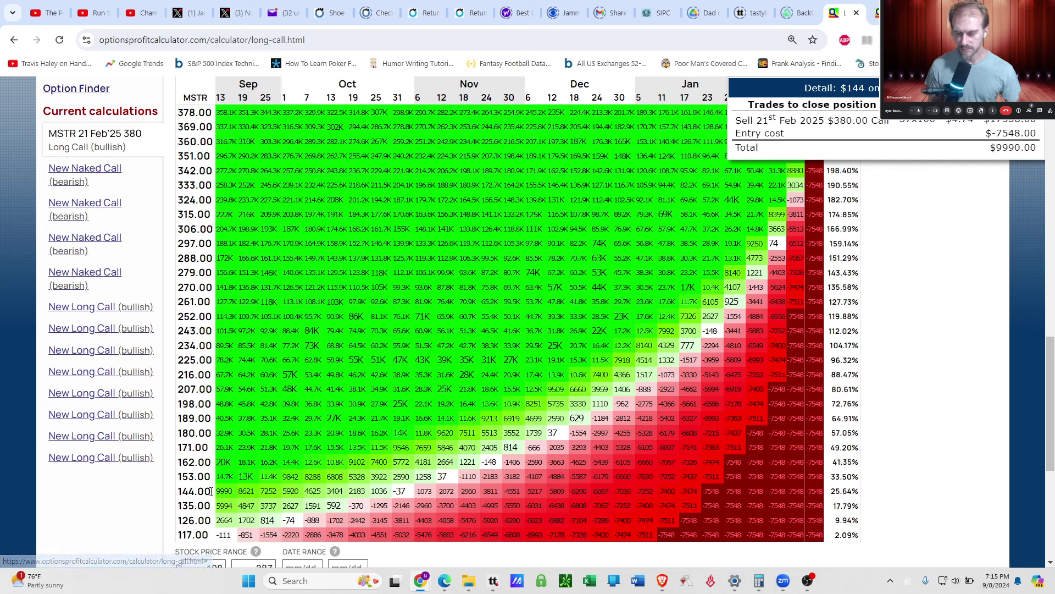
mouse_move(219, 493)
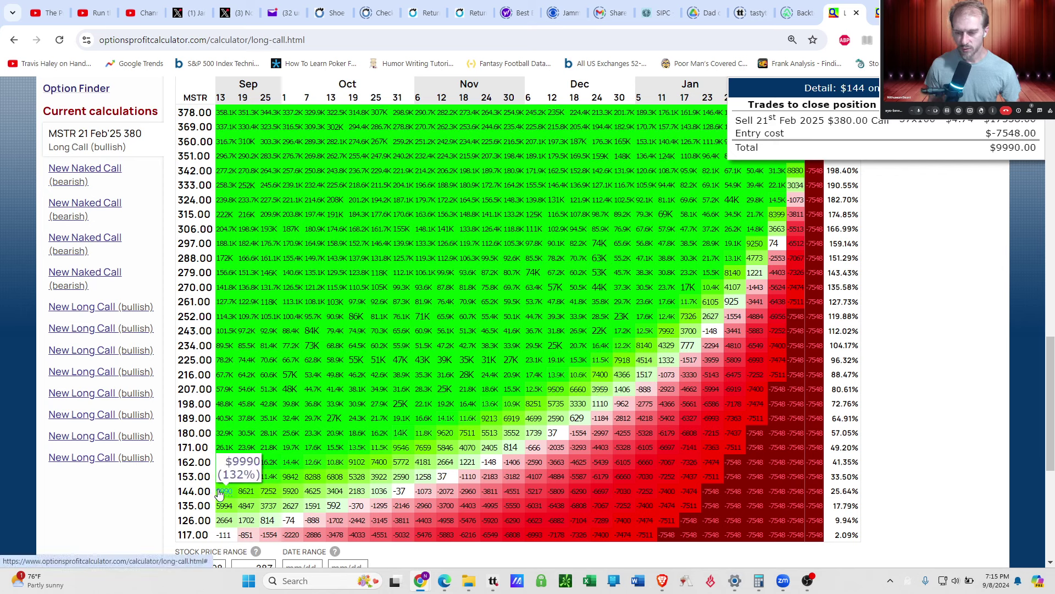
mouse_move(682, 203)
mouse_move(446, 502)
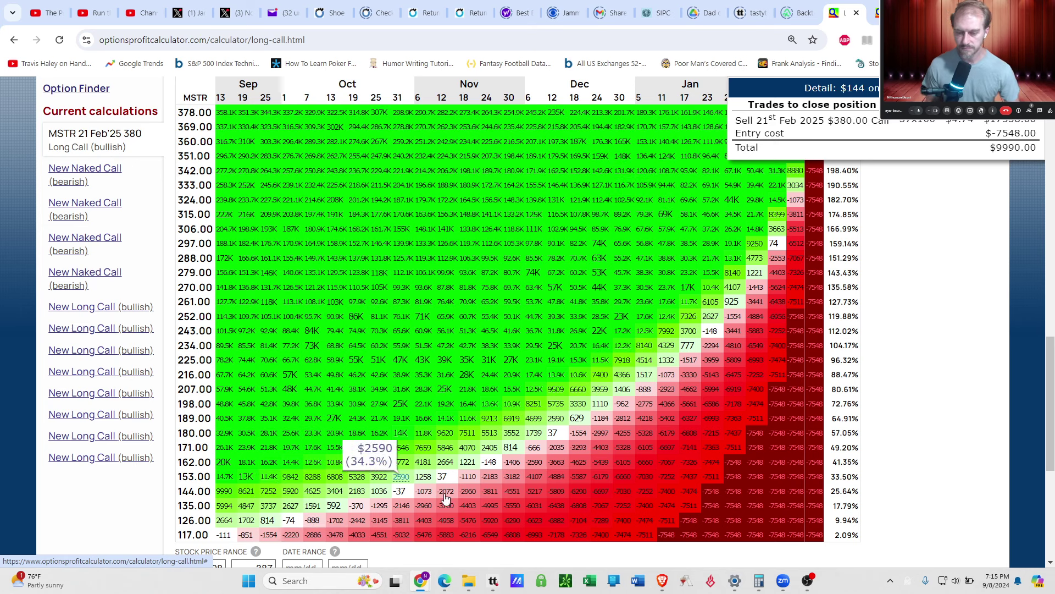
left_click(493, 580)
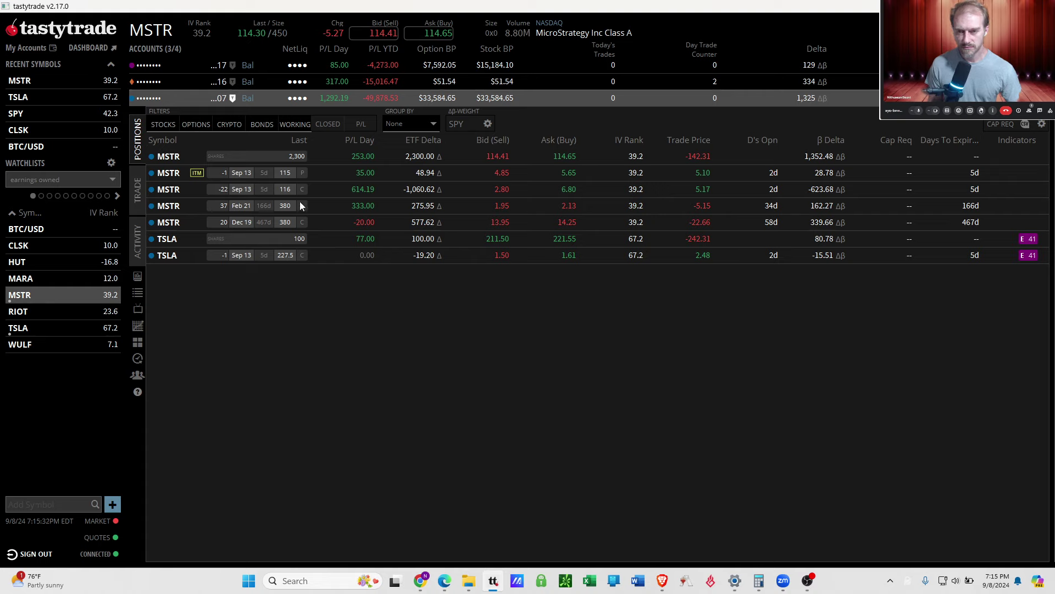
left_click(311, 189)
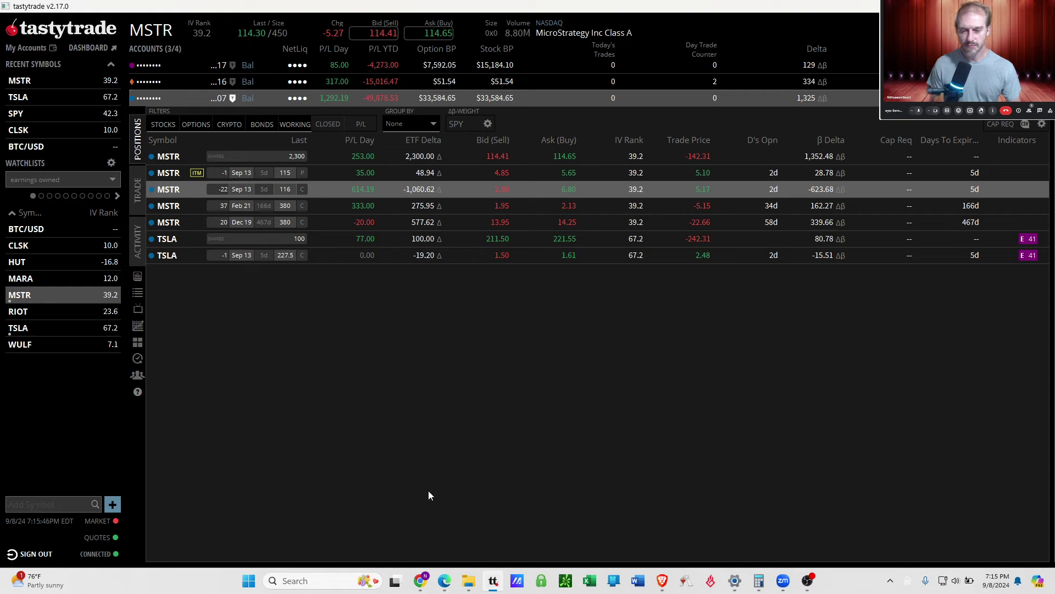
mouse_move(427, 583)
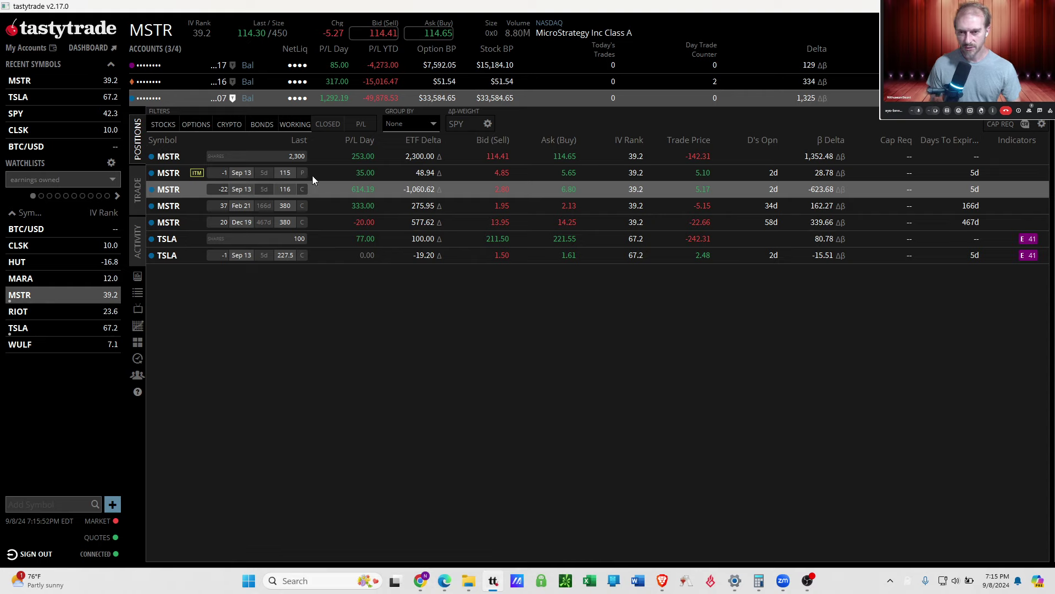
Clear Calculator and compute 28 × 2300, getting 64,400
left_click(759, 580)
left_click(582, 327)
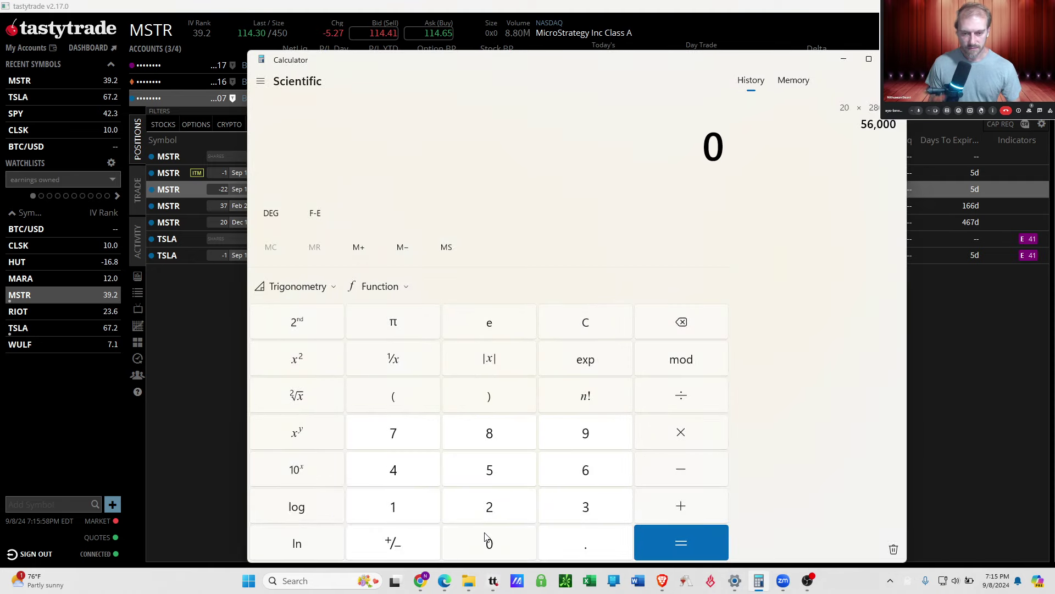
left_click(494, 511)
left_click(509, 440)
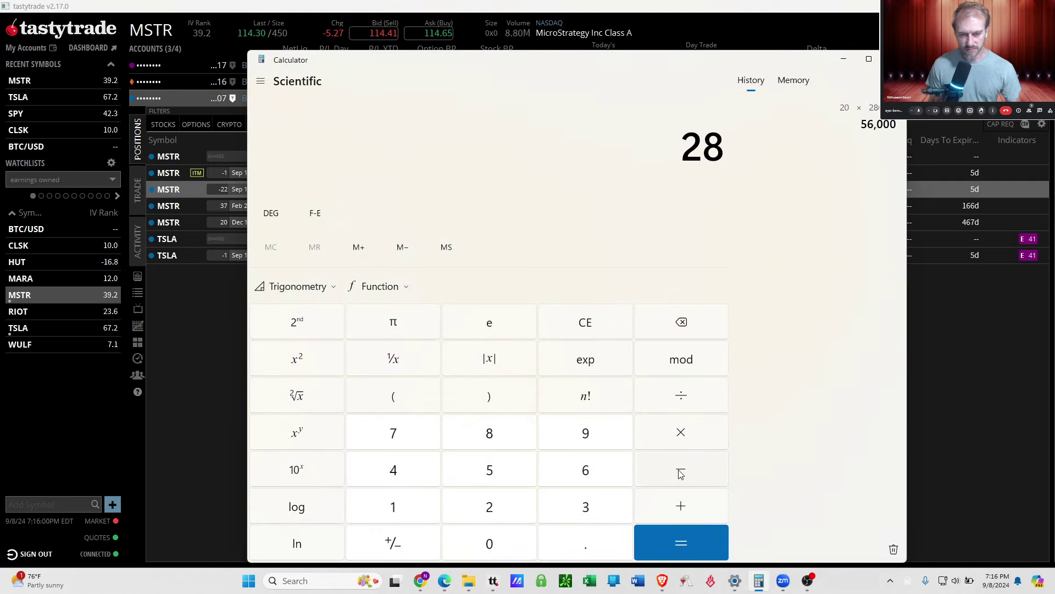
left_click(692, 437)
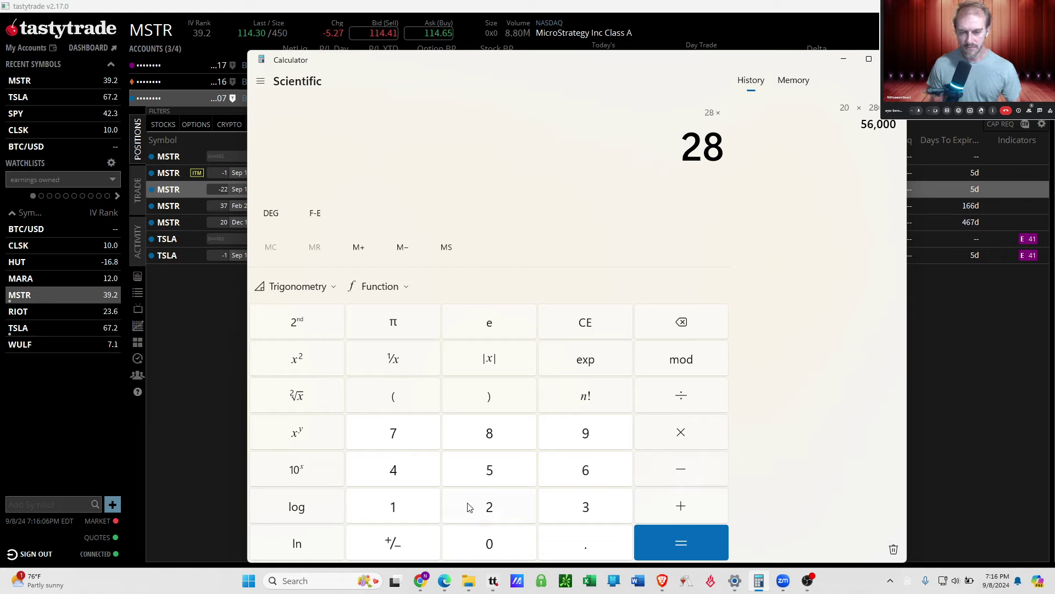
left_click(487, 506)
left_click(550, 503)
left_click(509, 544)
left_click(508, 544)
left_click(685, 539)
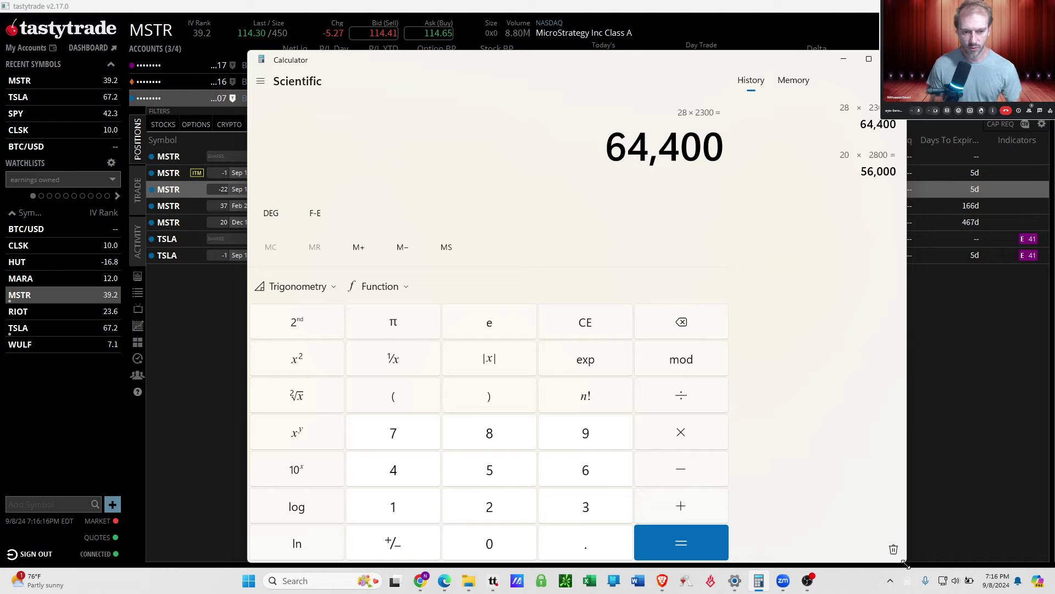
Shrink the Calculator window and move it off the tastytrade positions table
left_click_drag(905, 563, 751, 428)
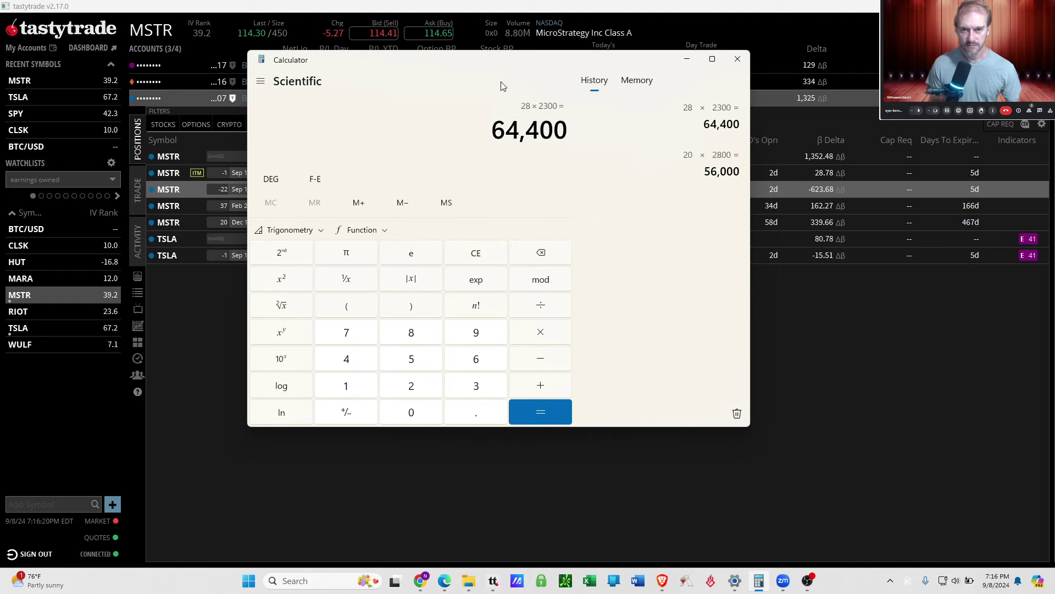
left_click_drag(497, 64, 773, 181)
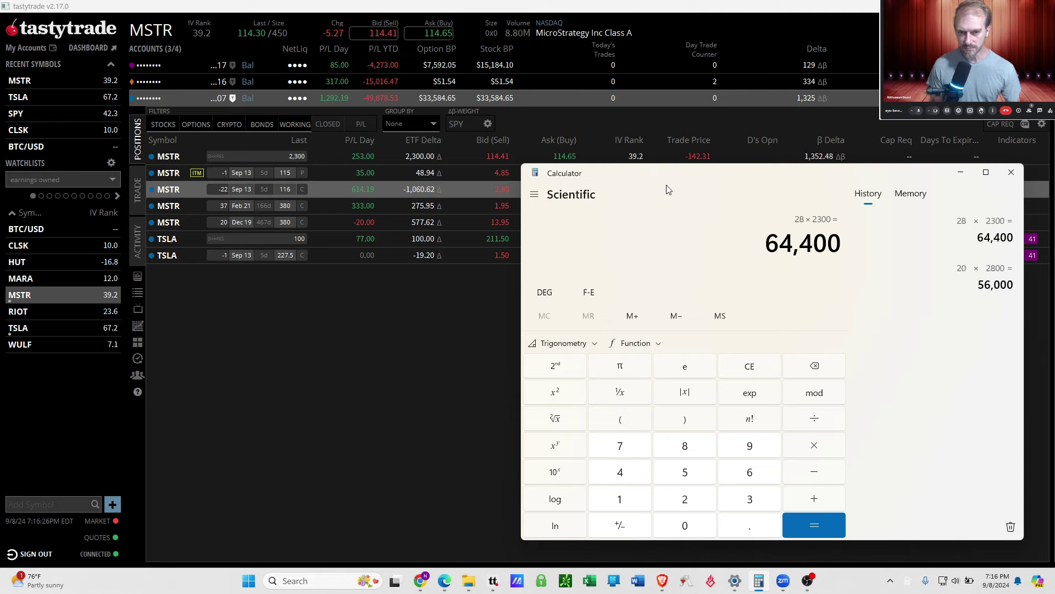
left_click_drag(680, 174, 723, 215)
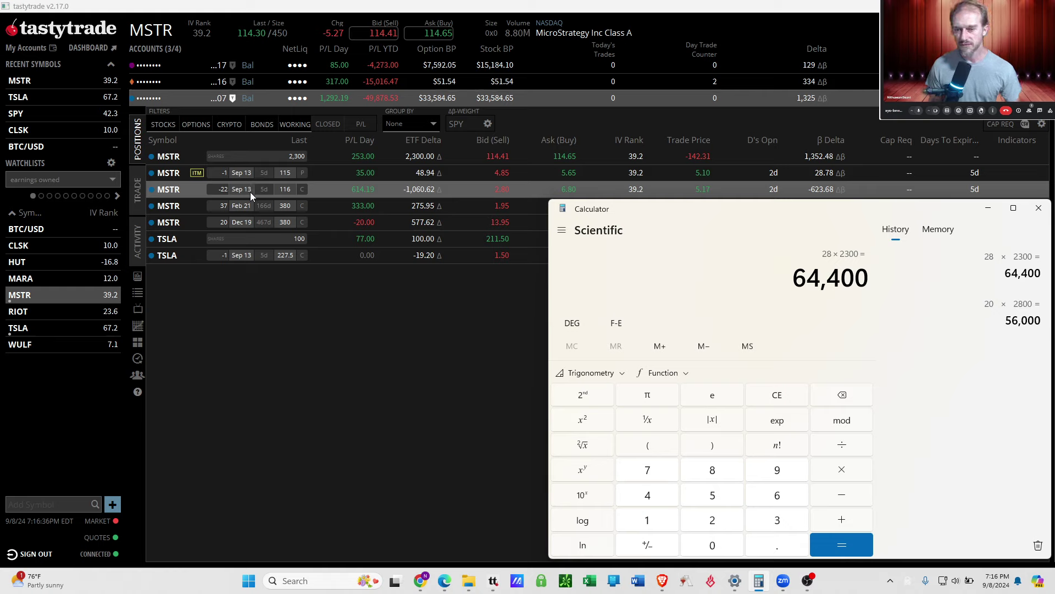
Clear the 64,400 result and compute 28 × 2200 = 61,600
left_click(776, 394)
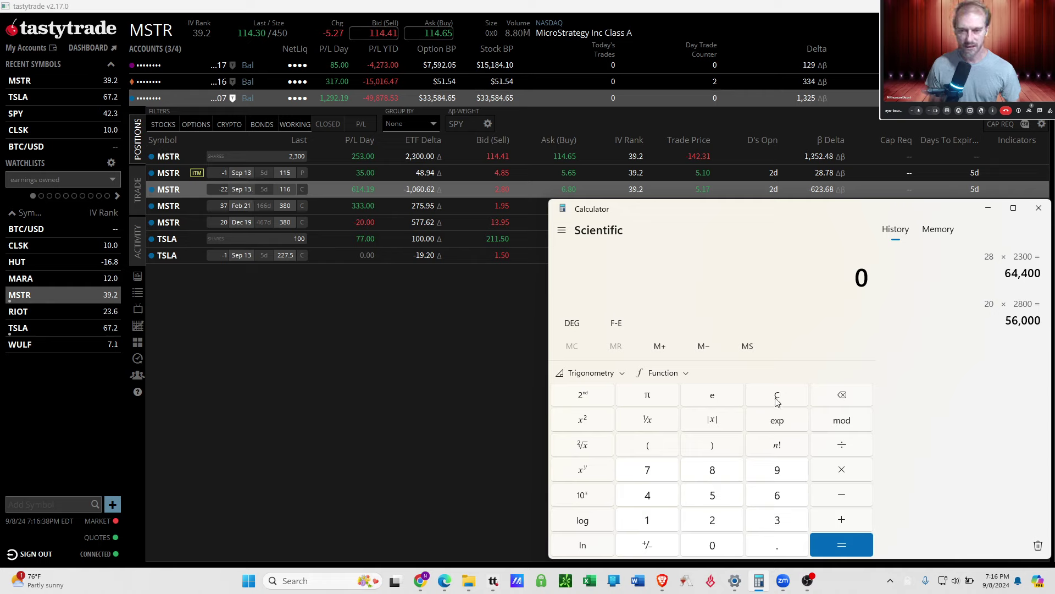
left_click(726, 529)
left_click(723, 474)
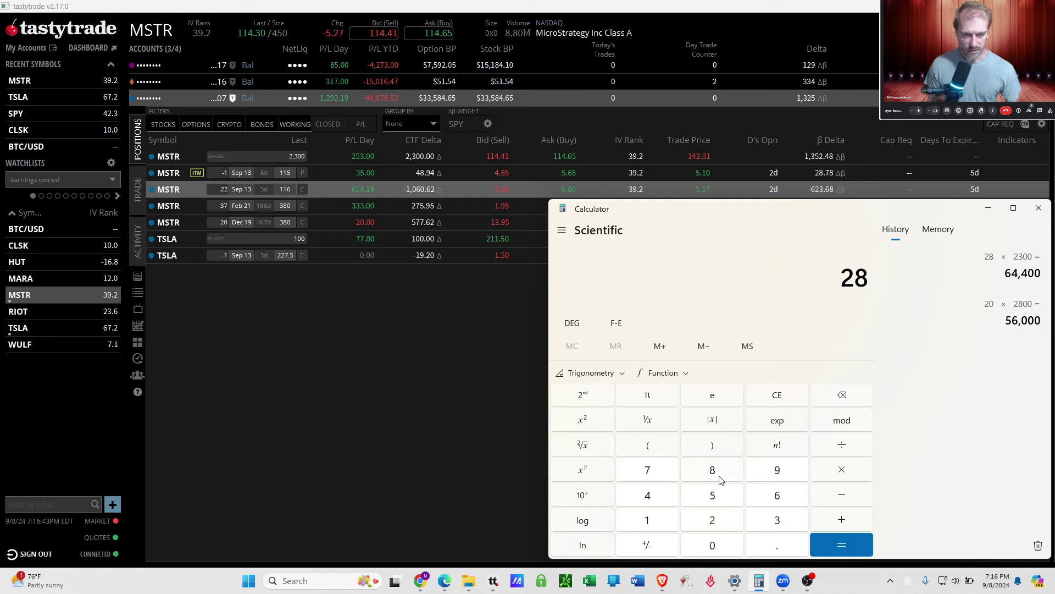
left_click(860, 478)
left_click(713, 521)
left_click(713, 521)
left_click(715, 550)
left_click(715, 550)
left_click(854, 545)
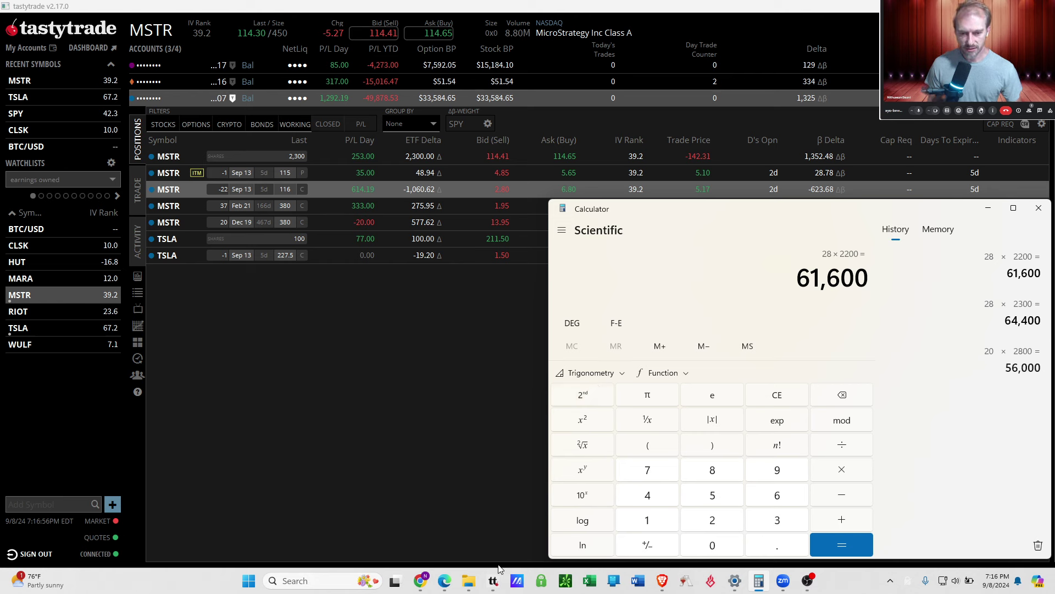
Bring up the Long Call Calculator grid for MSTR Feb '25 380: $9,990 total vs $7,548 entry cost
left_click(421, 581)
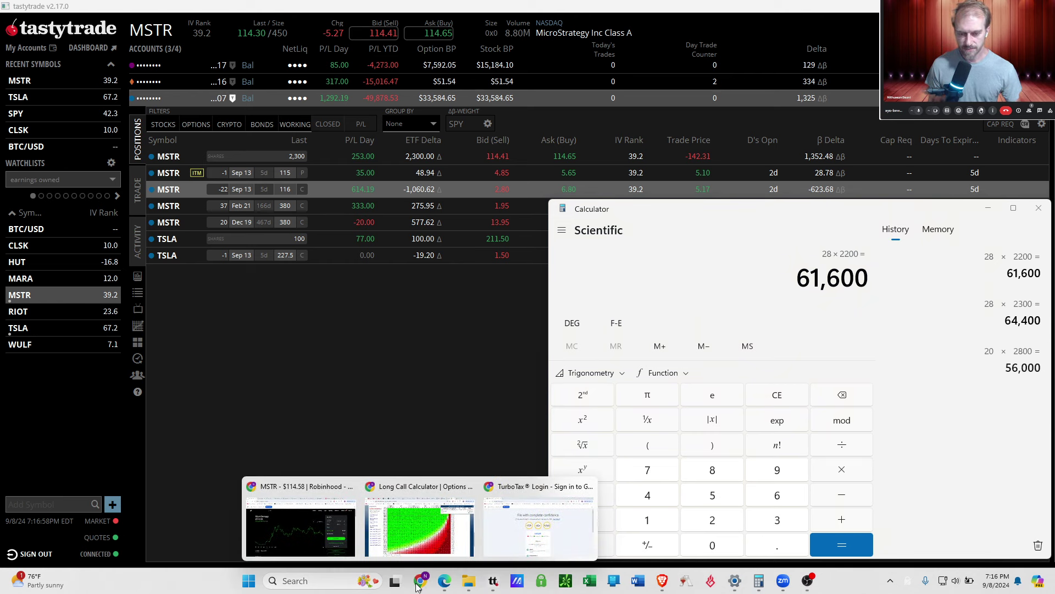
left_click(425, 529)
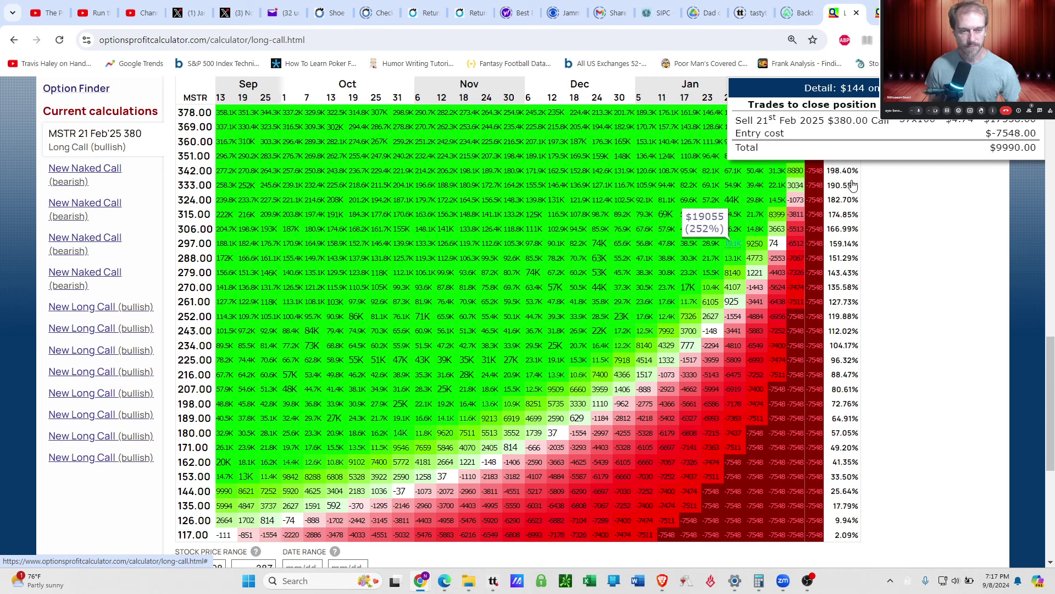
left_click(494, 582)
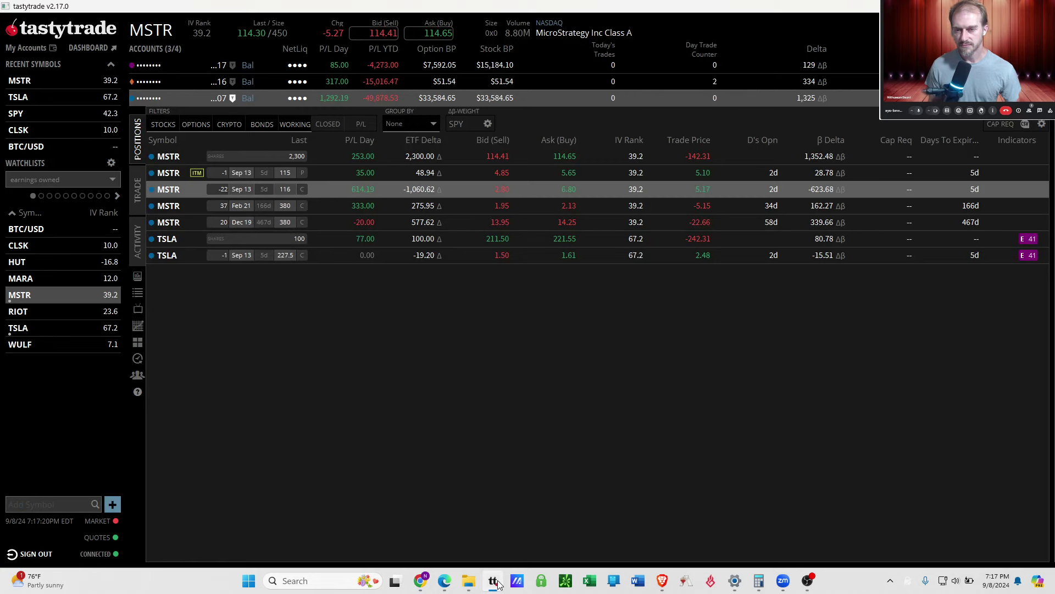
left_click(494, 581)
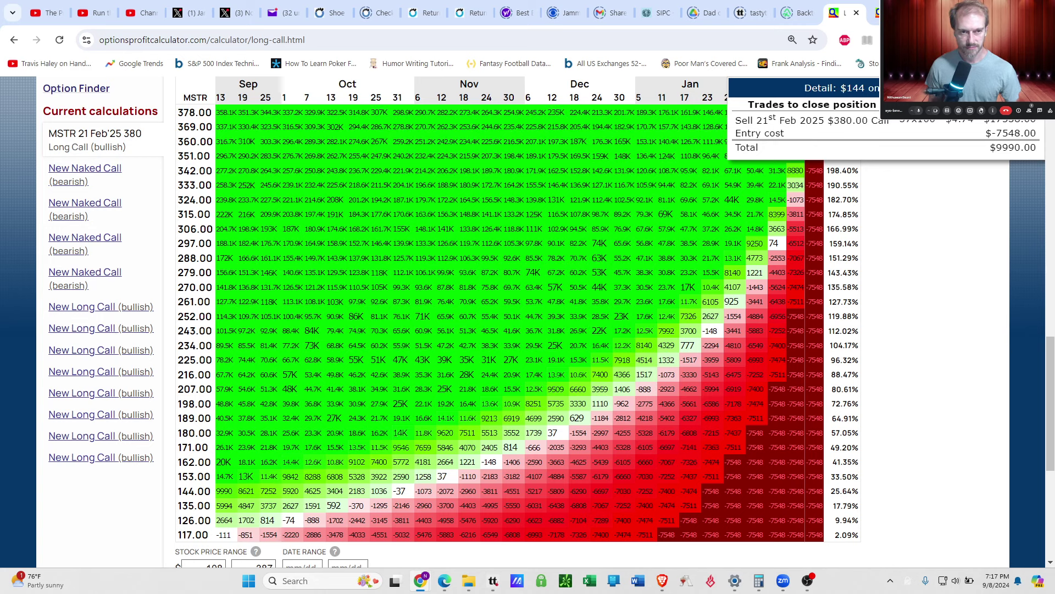
Switch to the MSTR Dec '25 380 long-call tab: 20 contracts, $19,000 total vs $28,200 entry
left_click(877, 13)
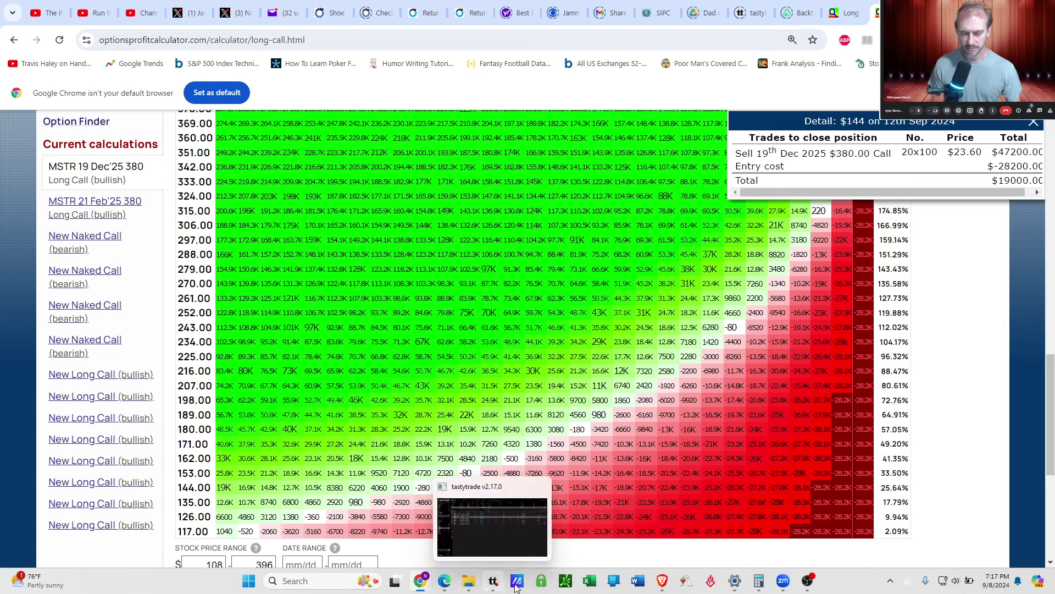
Compute 61,600 − 29,000 = 32,600 in Calculator and briefly highlight the result
left_click(759, 581)
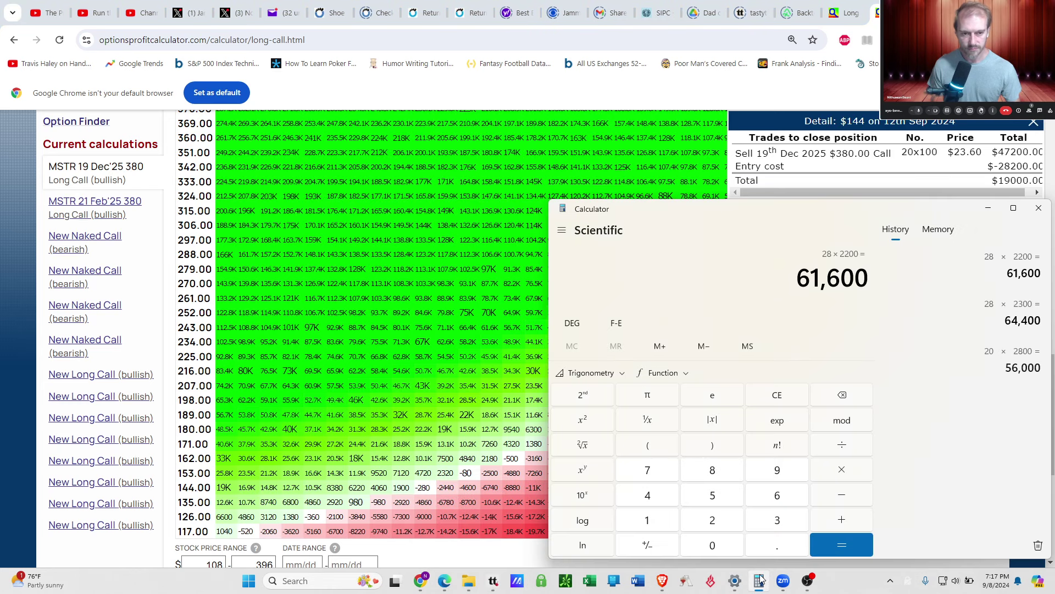
left_click(833, 496)
left_click(717, 520)
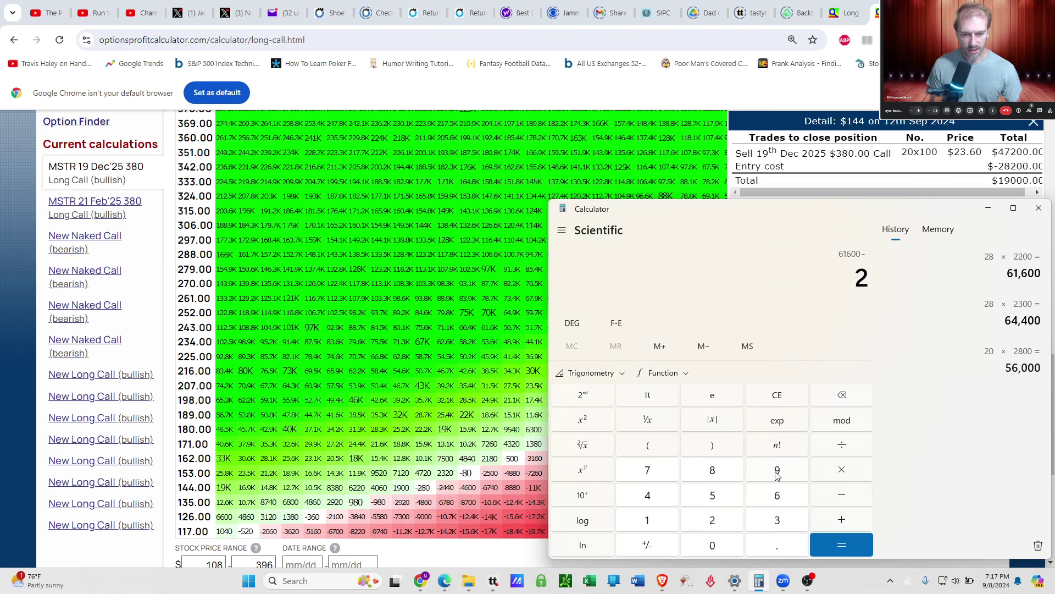
left_click(783, 469)
left_click(721, 544)
left_click(721, 544)
left_click(721, 544)
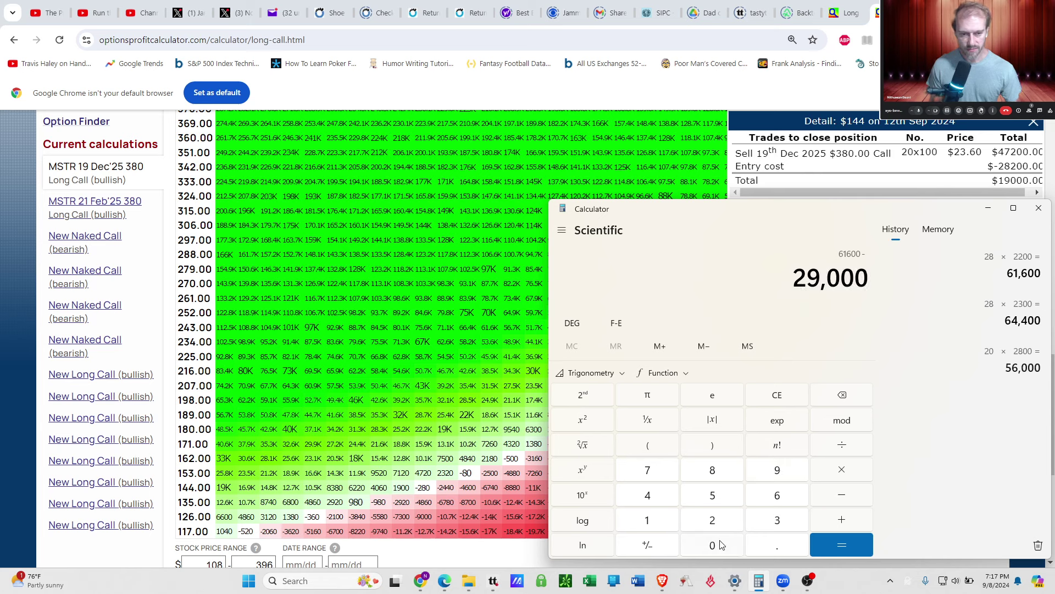
left_click(840, 547)
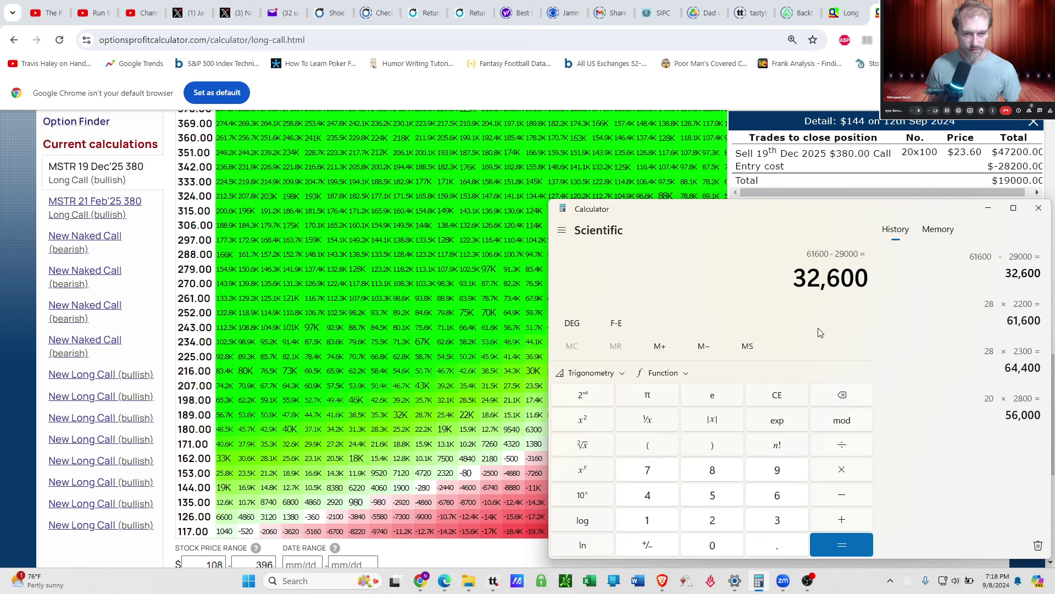
left_click_drag(797, 279, 869, 280)
left_click(827, 289)
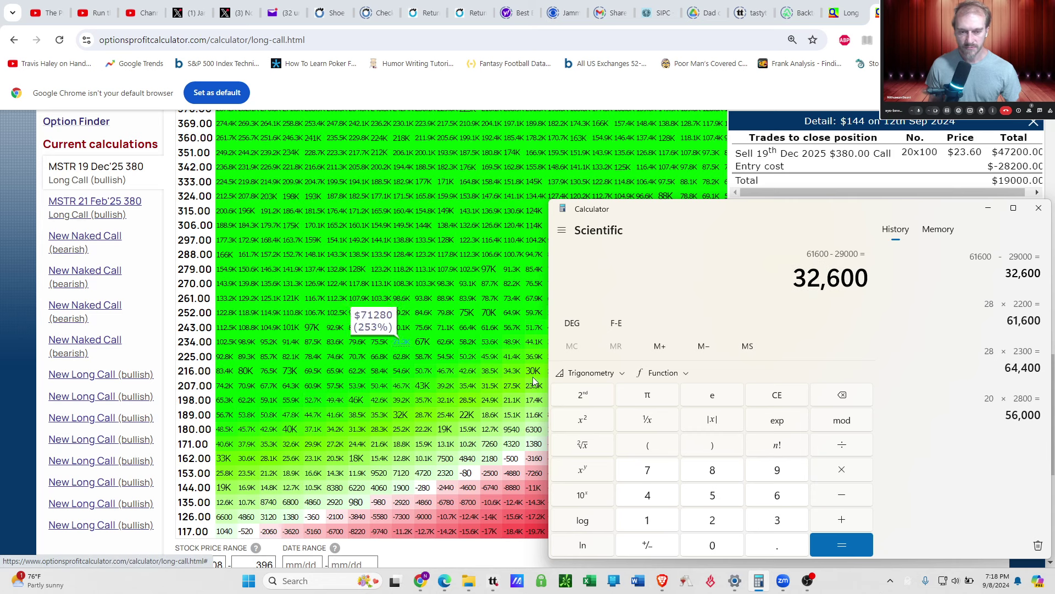
mouse_move(416, 577)
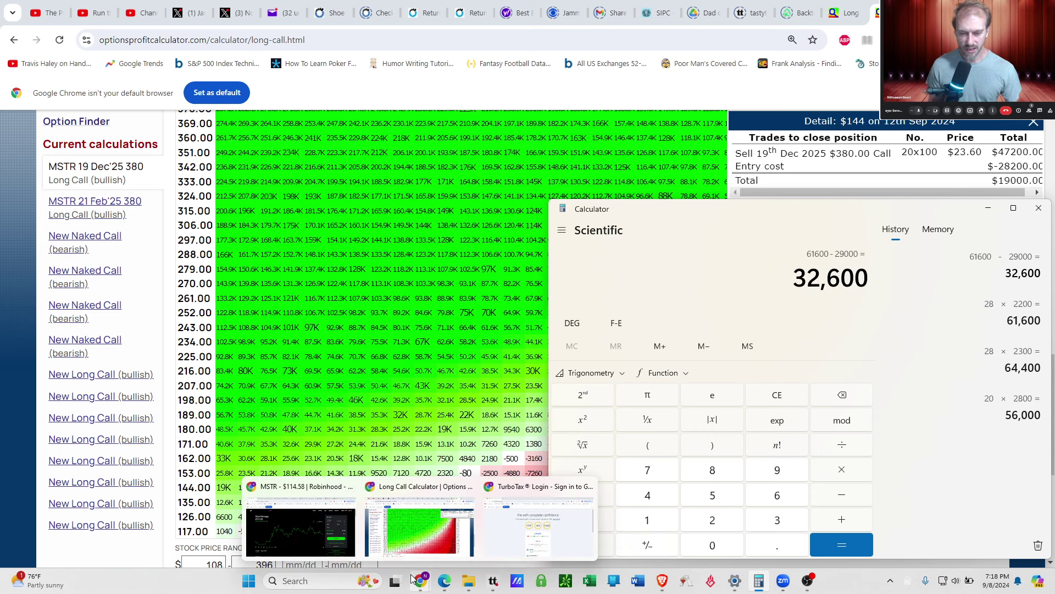
Bring the tastytrade MSTR and TSLA positions list forward and clear its row selection
left_click(493, 581)
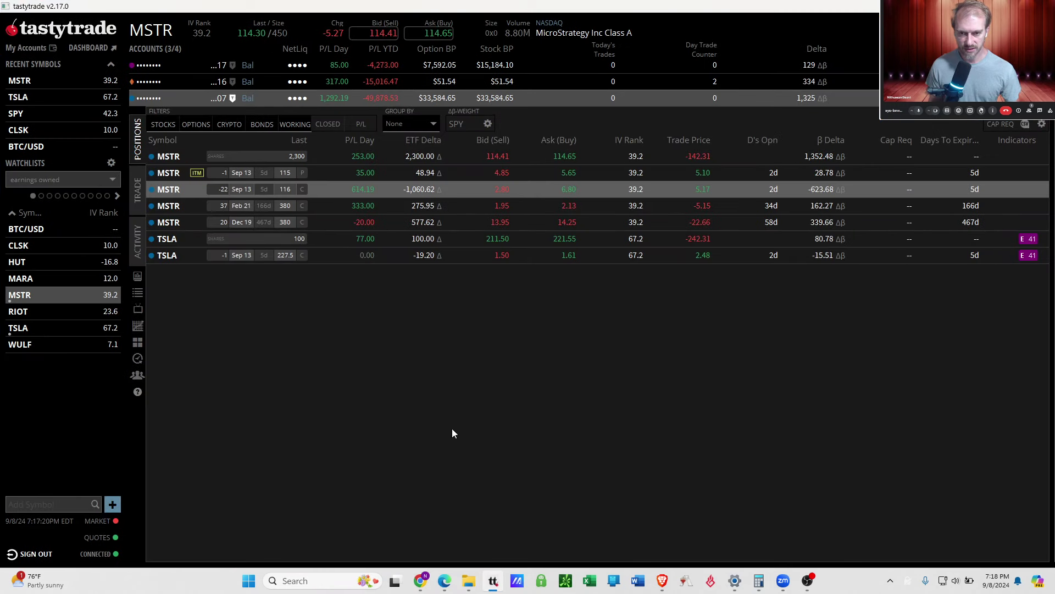
left_click(312, 187)
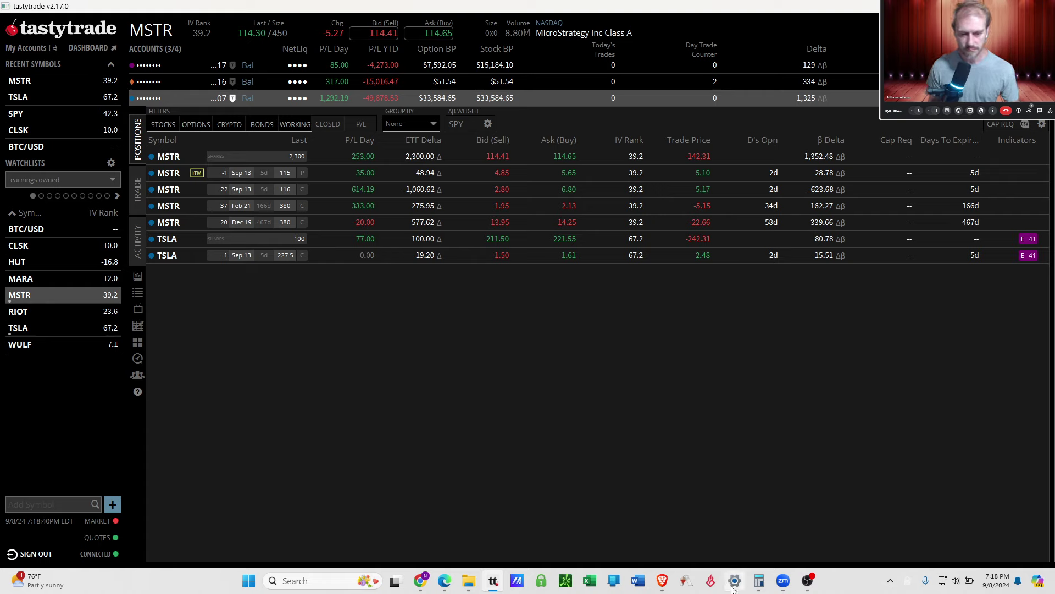
mouse_move(737, 587)
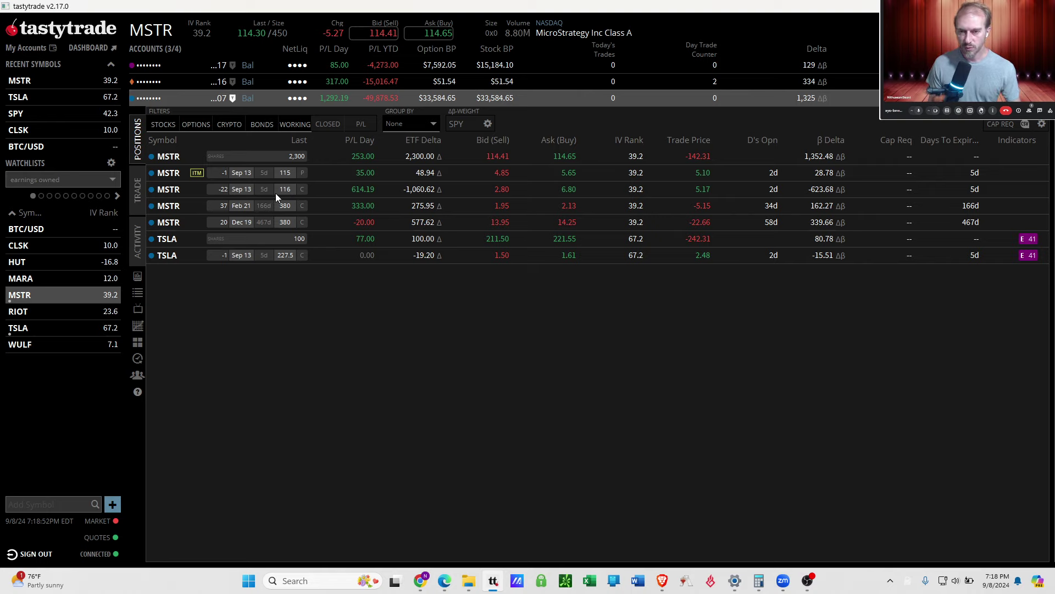
Divide 32,600 by 116 for about 281.03, then return to the tastytrade positions
left_click(759, 581)
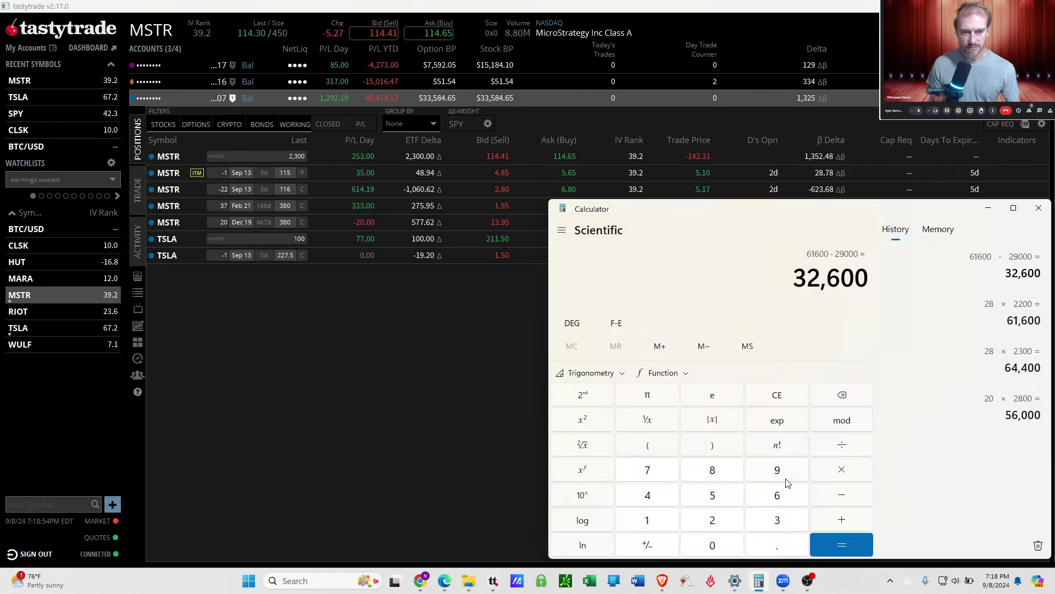
left_click(840, 446)
double_click(662, 515)
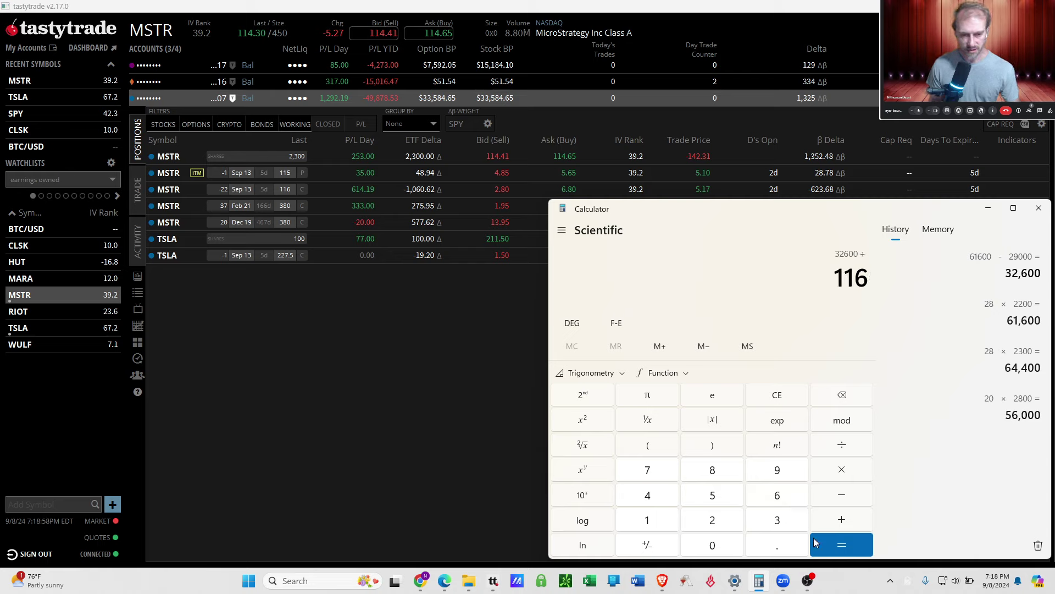
left_click(778, 497)
left_click(823, 549)
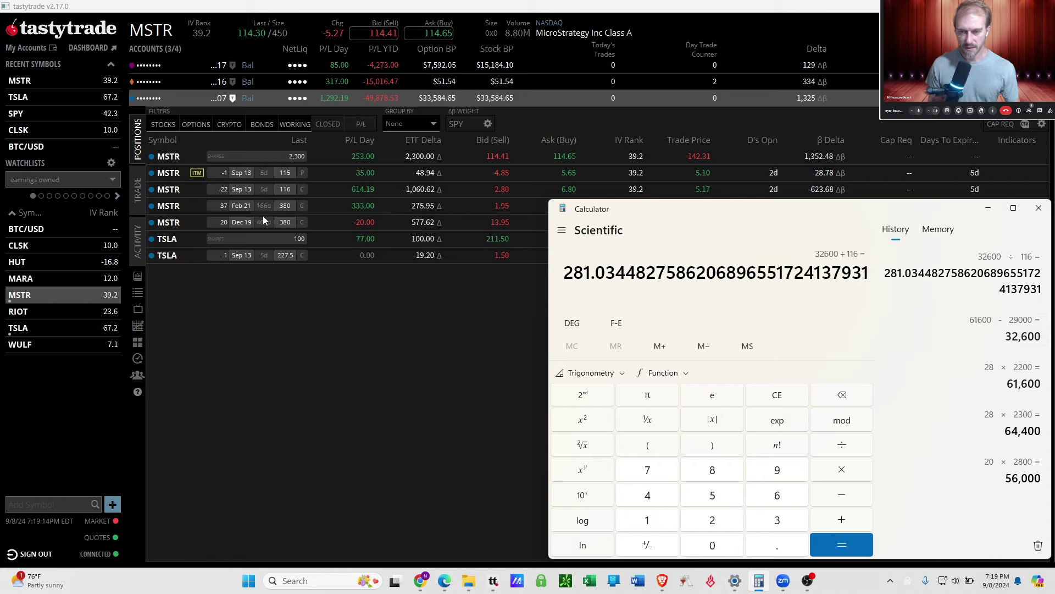
left_click(201, 207)
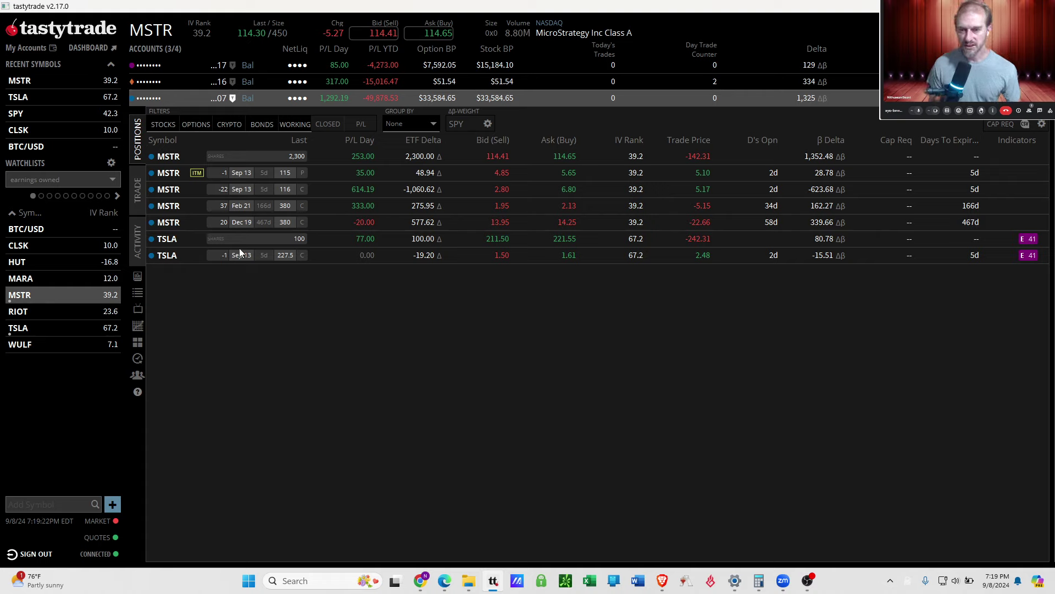
left_click(236, 209)
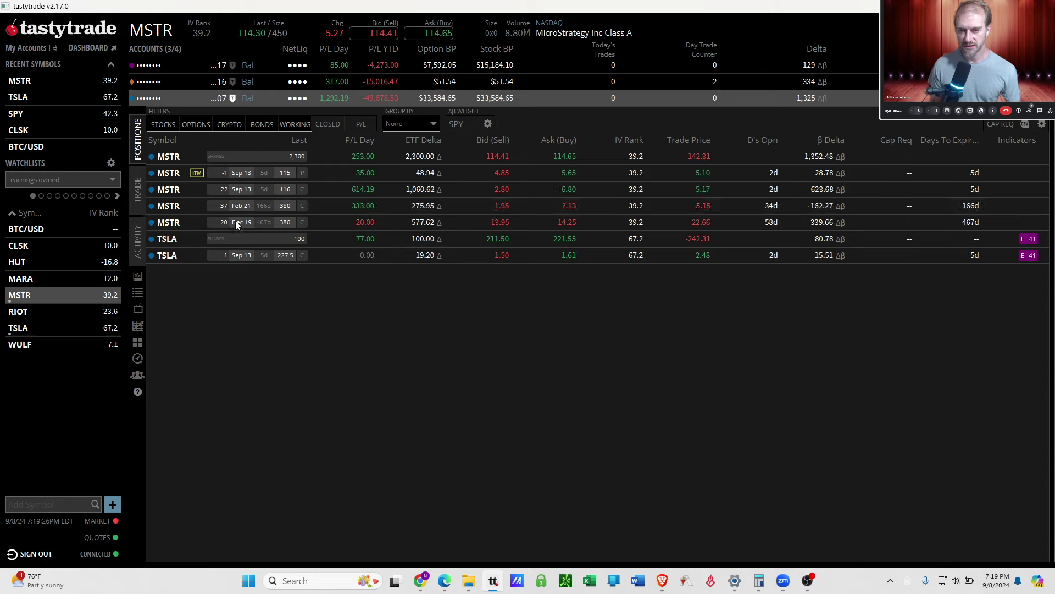
left_click(283, 158)
left_click(314, 156)
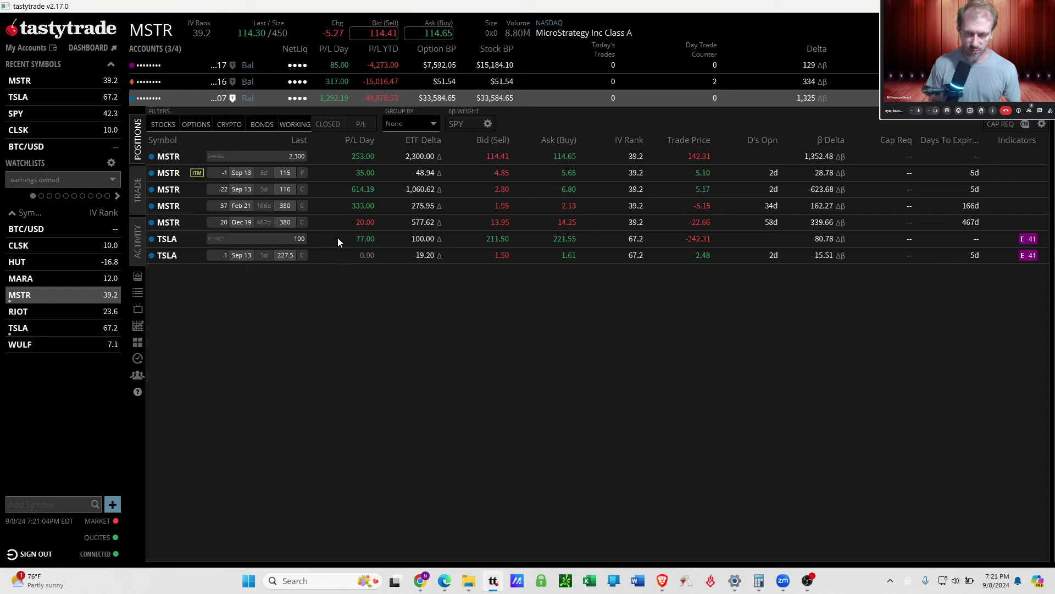
mouse_move(288, 202)
left_mouse_down()
mouse_move(288, 221)
mouse_move(288, 207)
left_mouse_up()
left_click(289, 207)
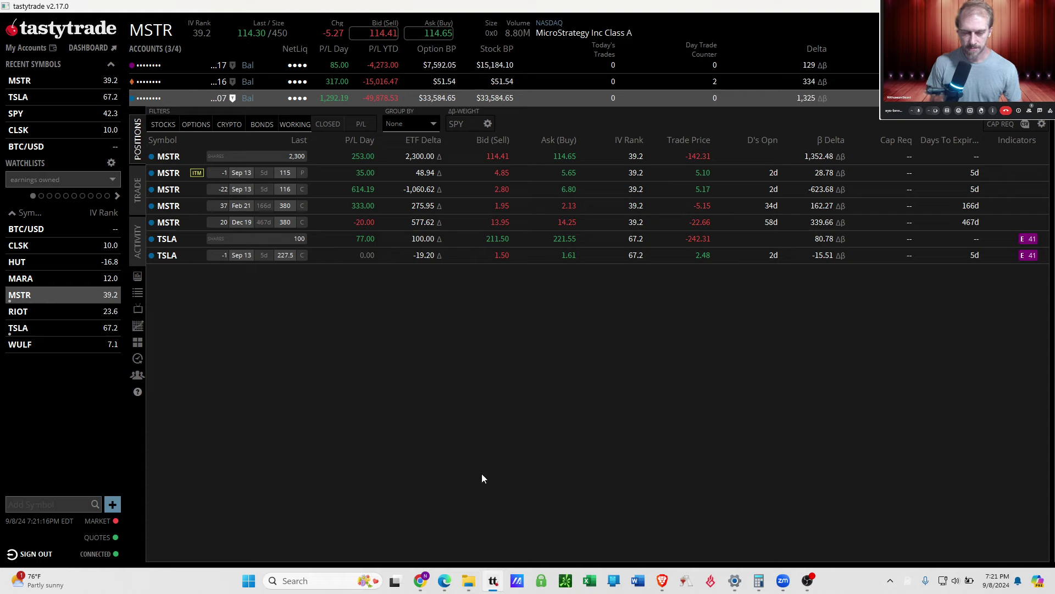
mouse_move(491, 585)
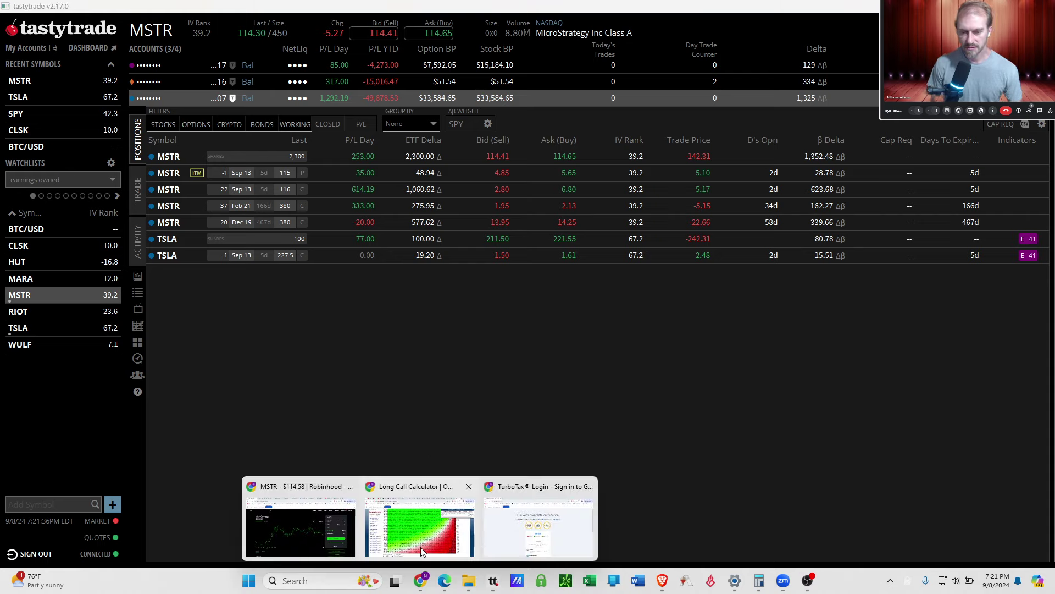
Read the Dec'25 and Feb'25 380 long calls' projected values at $162 on 12 Sep
left_click(418, 522)
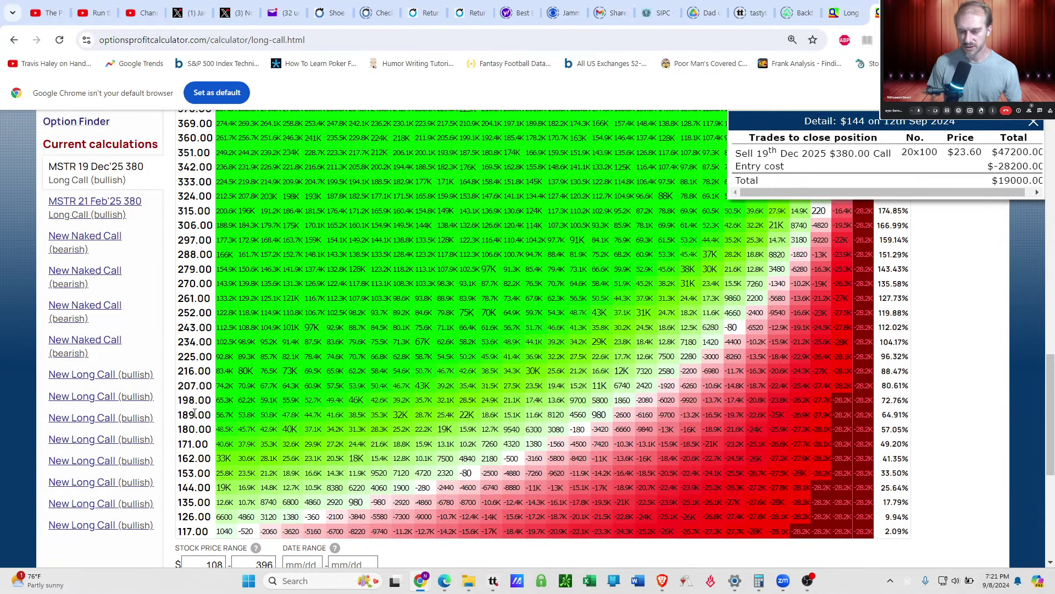
mouse_move(230, 422)
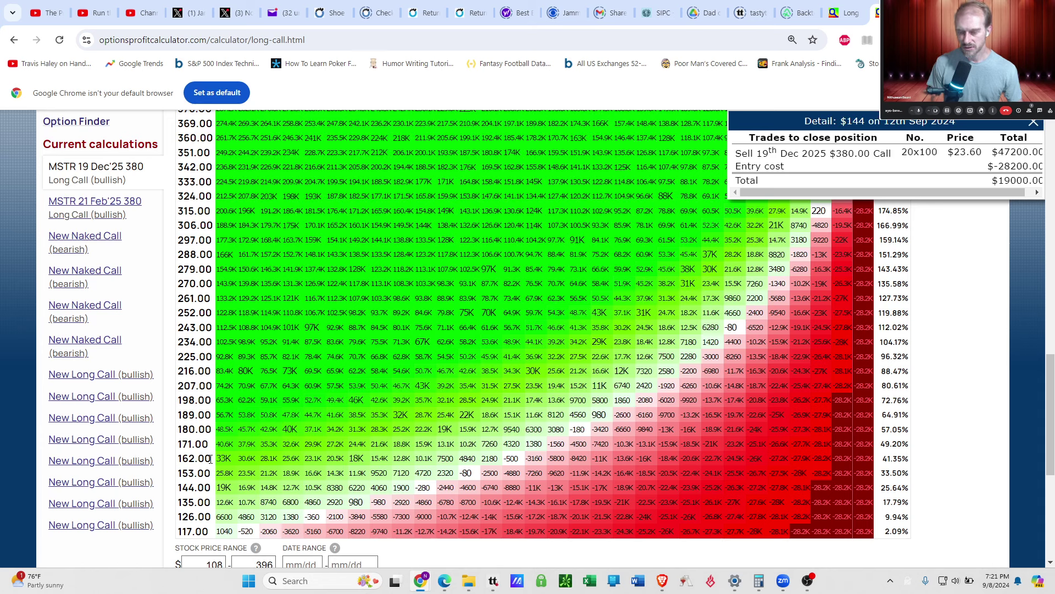
mouse_move(224, 464)
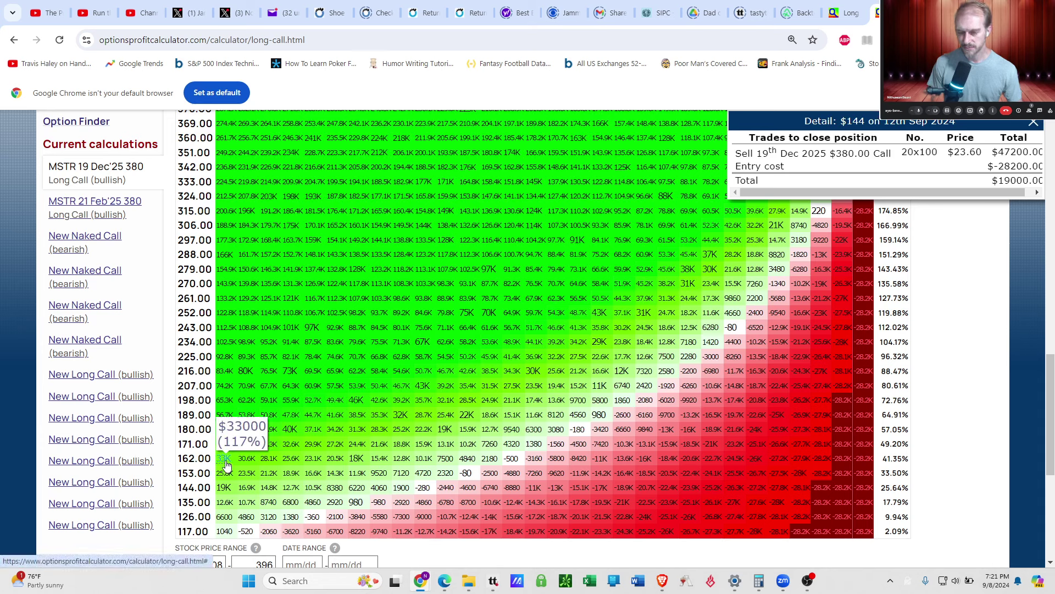
left_click(227, 465)
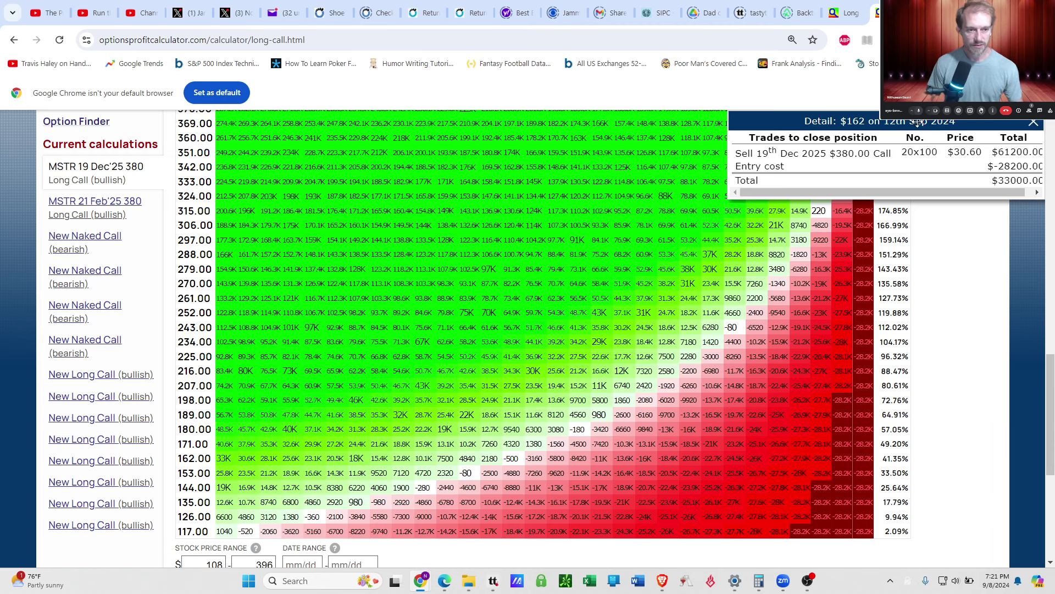
left_click(847, 12)
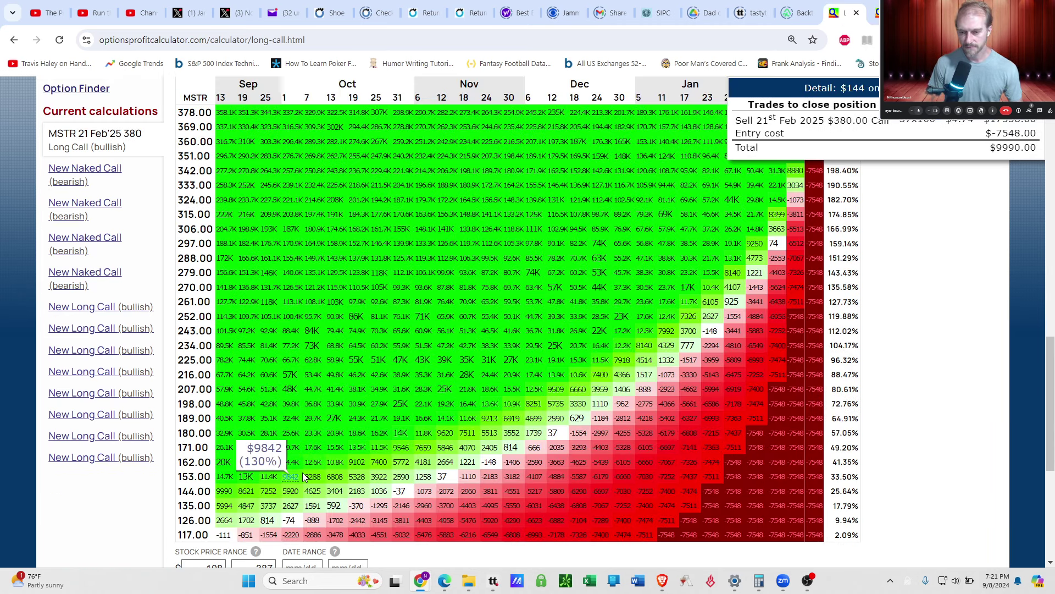
left_click(230, 471)
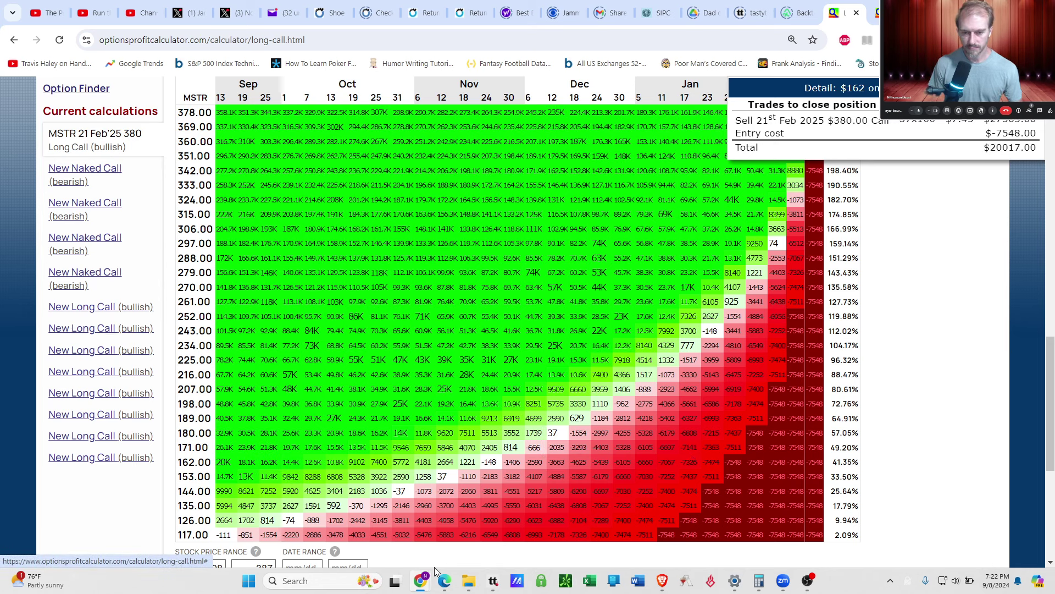
Bring the tastytrade positions window back to the front
mouse_move(423, 574)
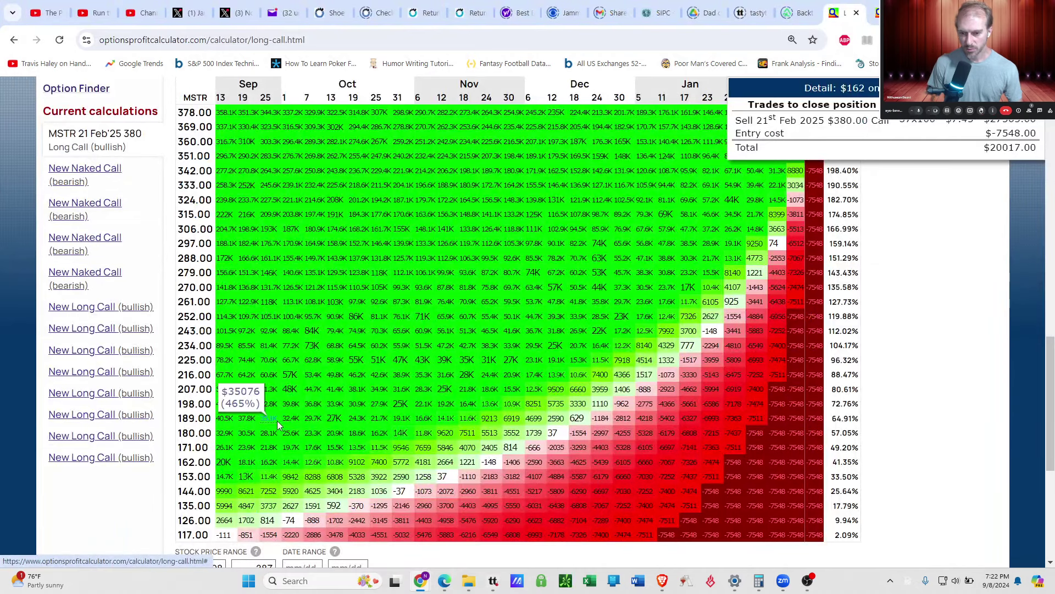
mouse_move(242, 467)
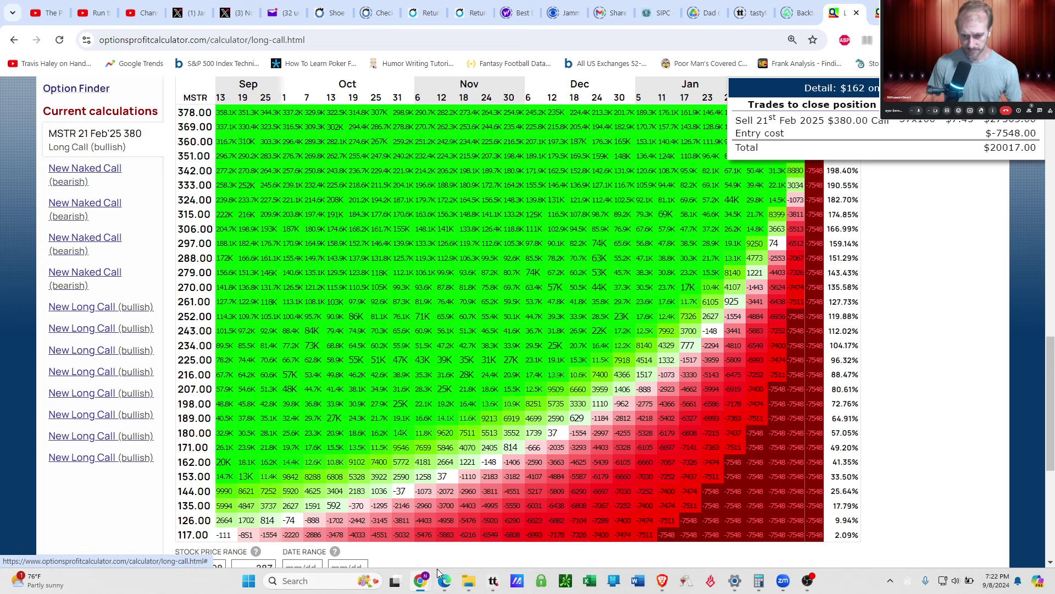
left_click(475, 540)
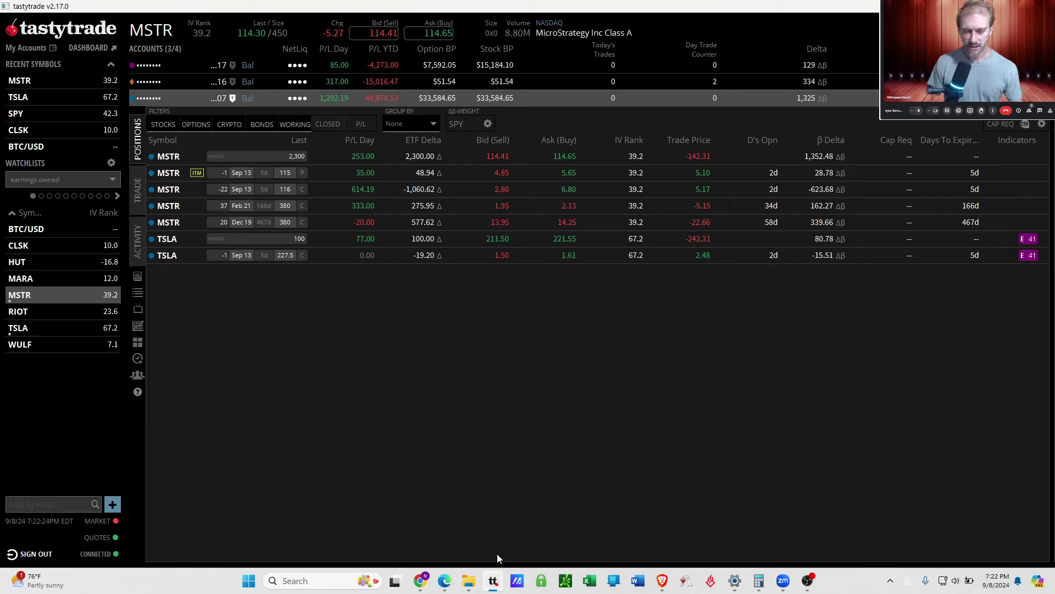
In Calculator, clear the previous result and compute 48 × 2200 = 105,600
left_click(759, 580)
left_click(788, 402)
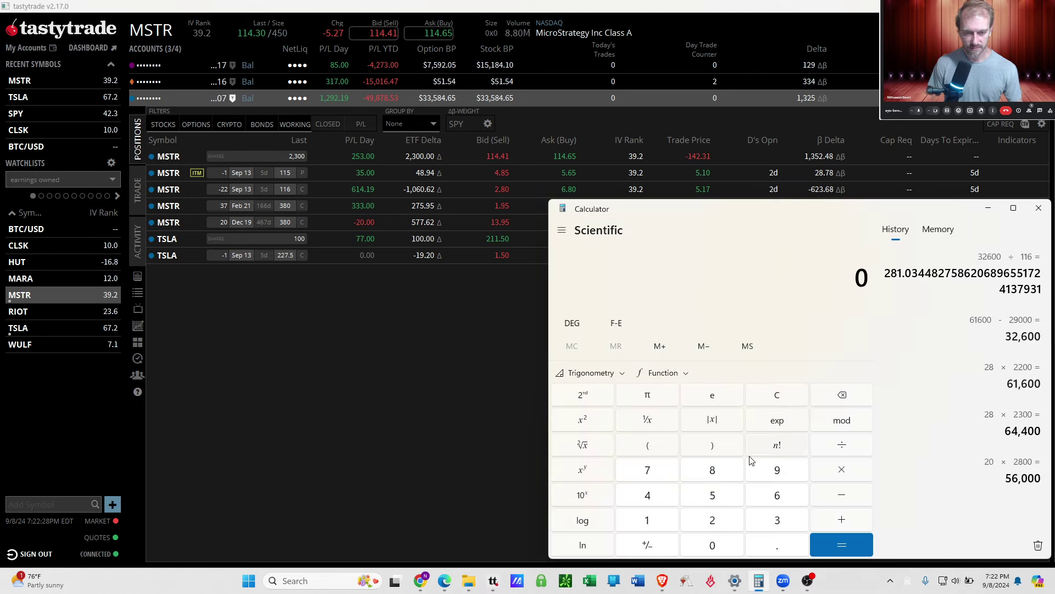
left_click(669, 501)
left_click(708, 474)
left_click(841, 472)
double_click(712, 529)
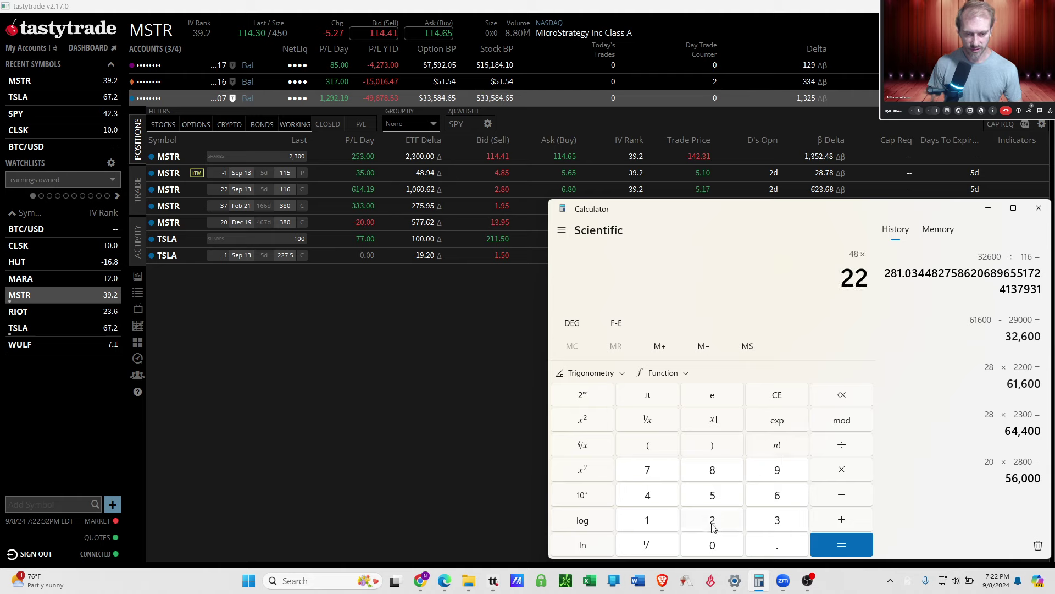
double_click(713, 545)
left_click(830, 547)
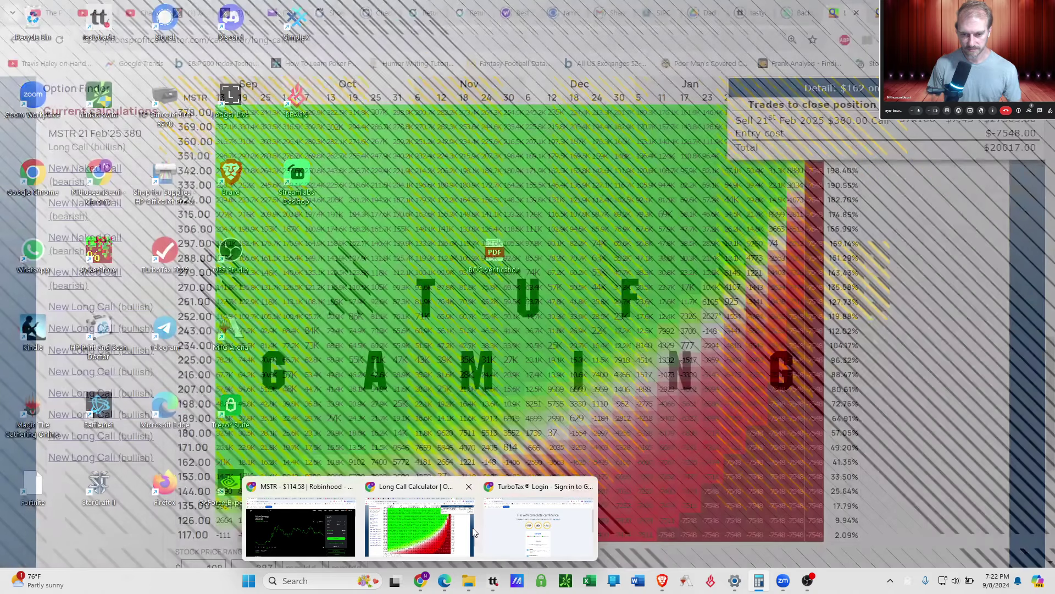
Subtract 53,000 from 105,600 to get 52,600
left_click(419, 525)
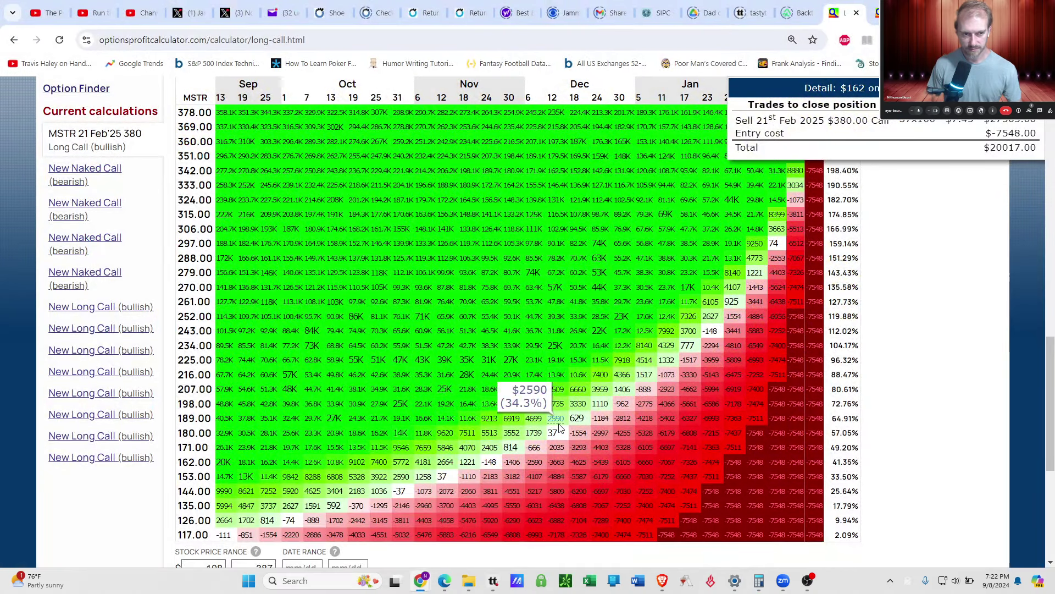
key("alt+Tab")
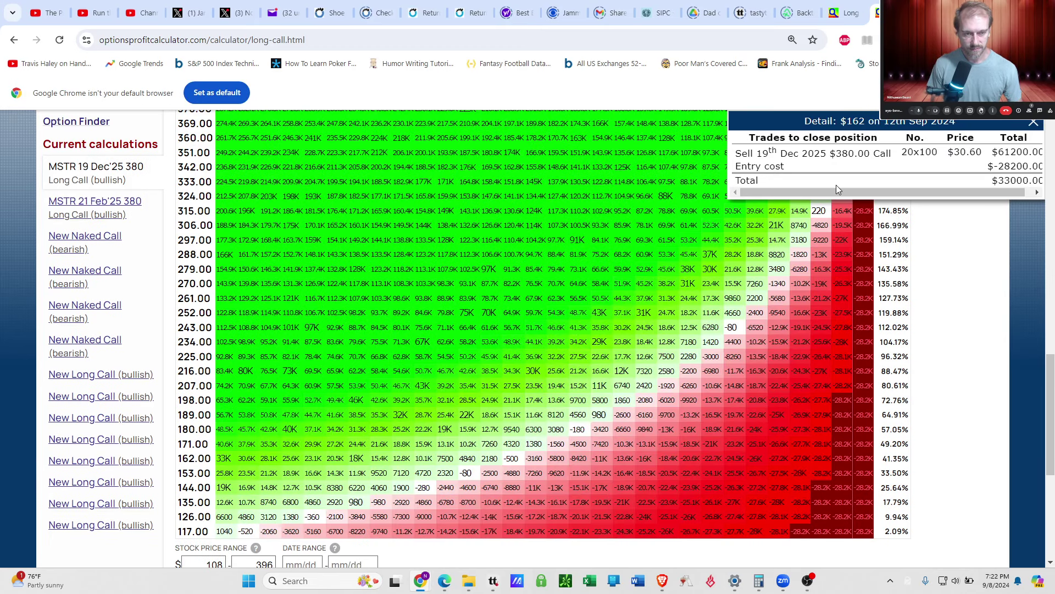
mouse_move(759, 581)
left_click(758, 519)
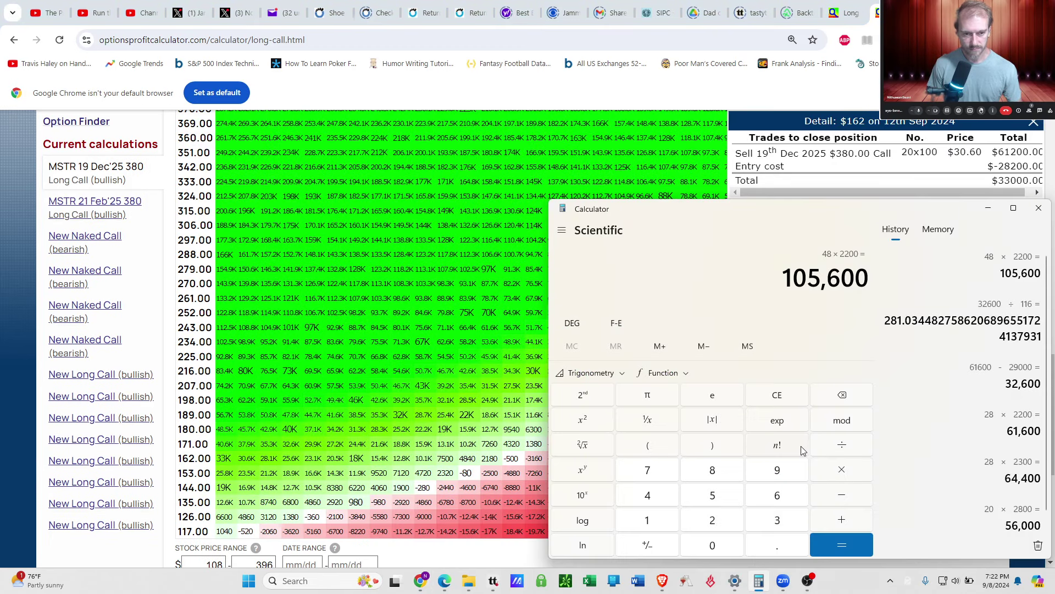
left_click(838, 497)
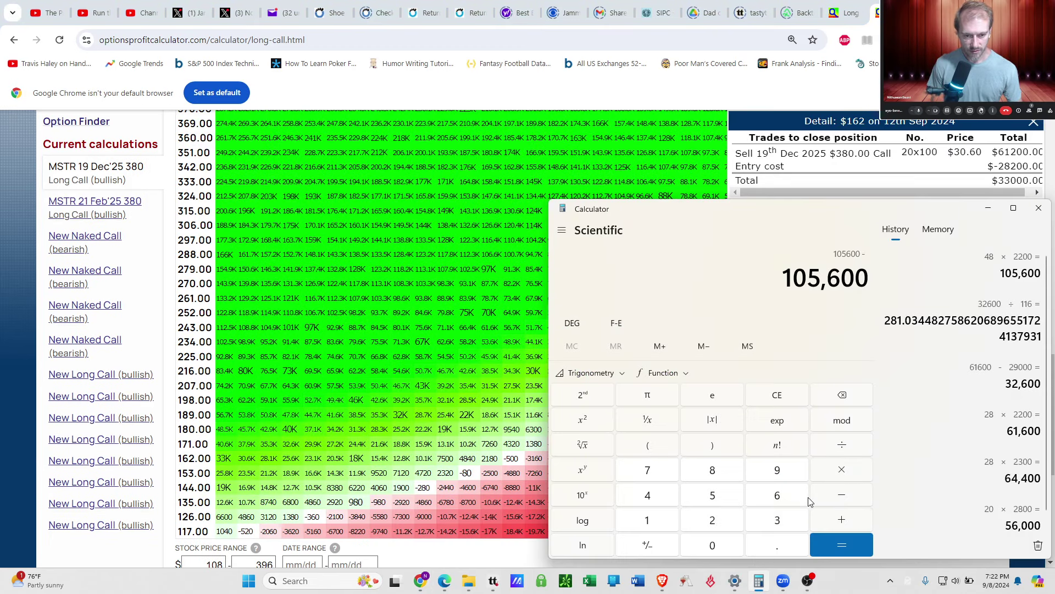
left_click(738, 499)
left_click(768, 519)
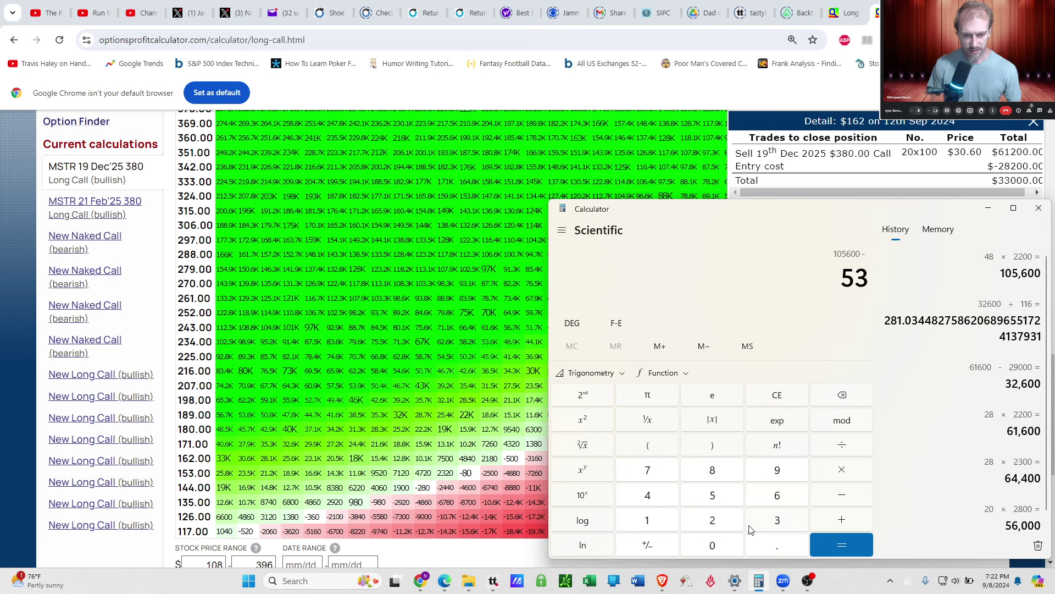
triple_click(712, 548)
left_click(836, 549)
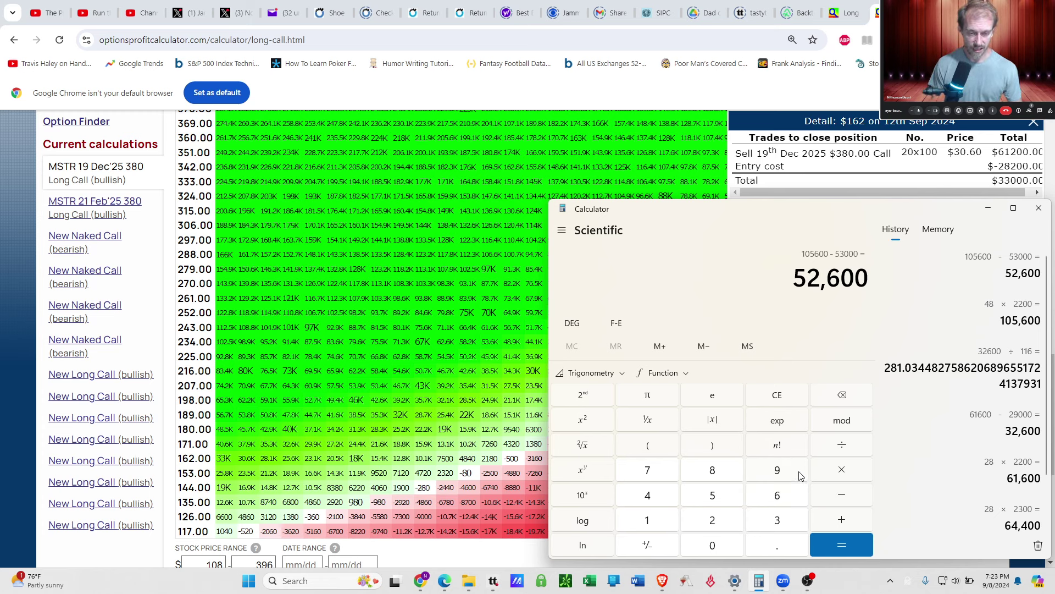
Divide 52,600 by 116 to get about 453.45
left_click(840, 447)
left_click(668, 523)
left_click(668, 522)
left_click(763, 501)
left_click(829, 543)
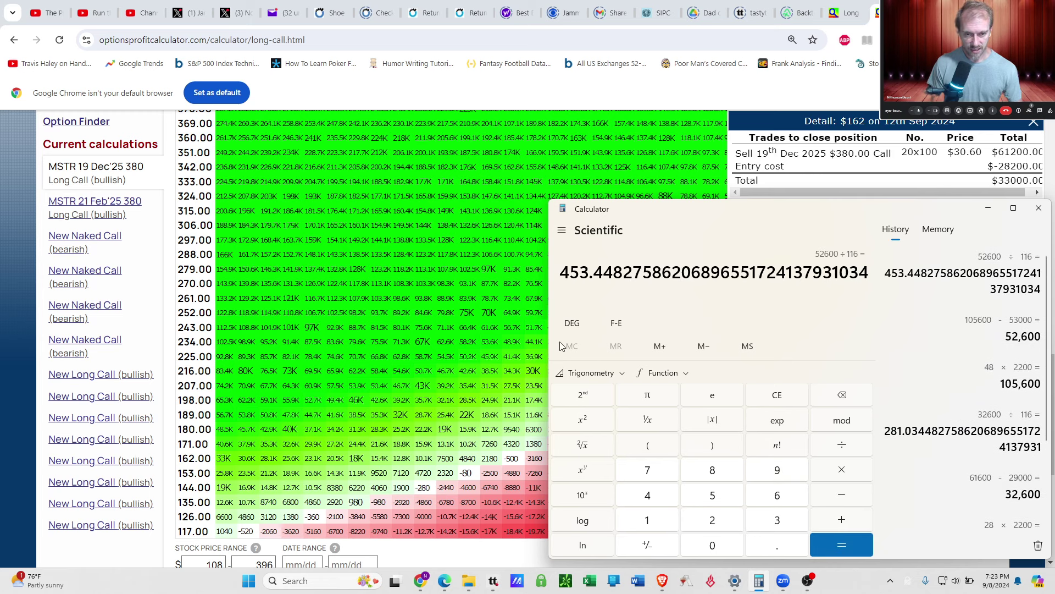
left_click_drag(559, 276, 594, 287)
left_click(594, 282)
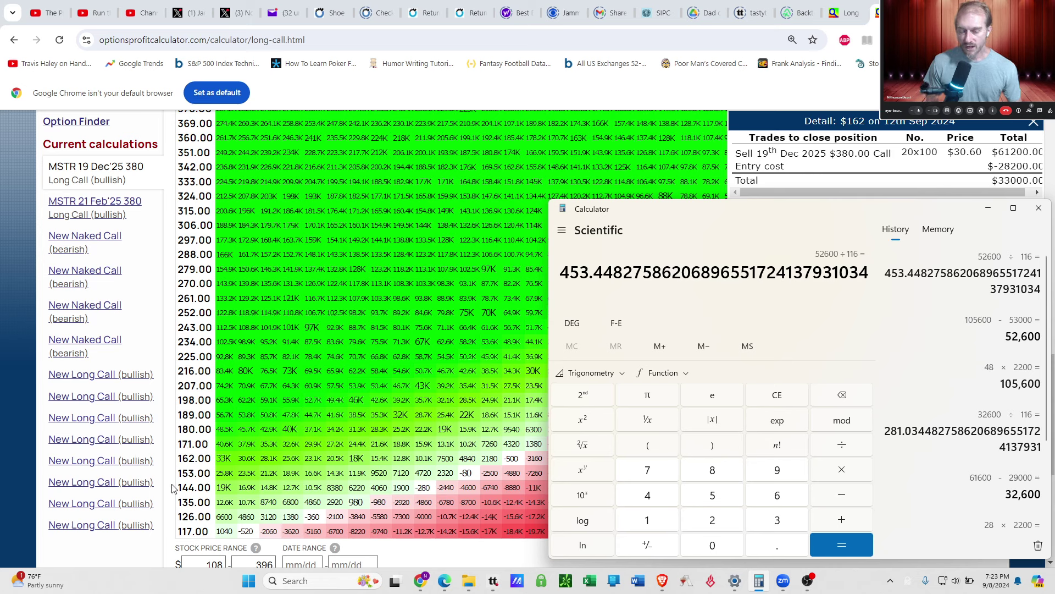
Read the Dec'25 long call's $19,000 value at $144, then return to tastytrade
left_click(420, 583)
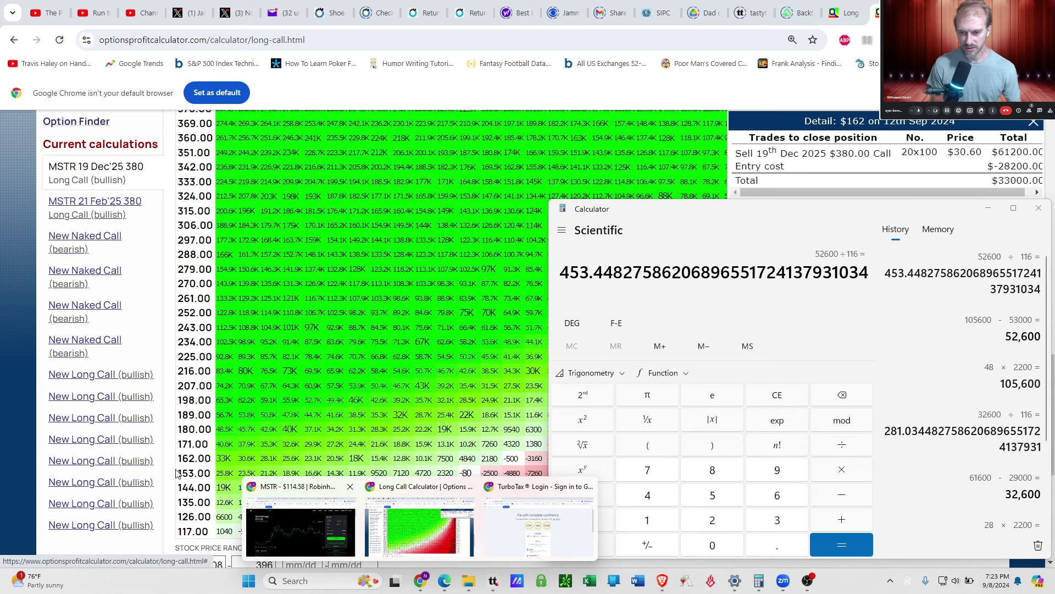
left_click(176, 489)
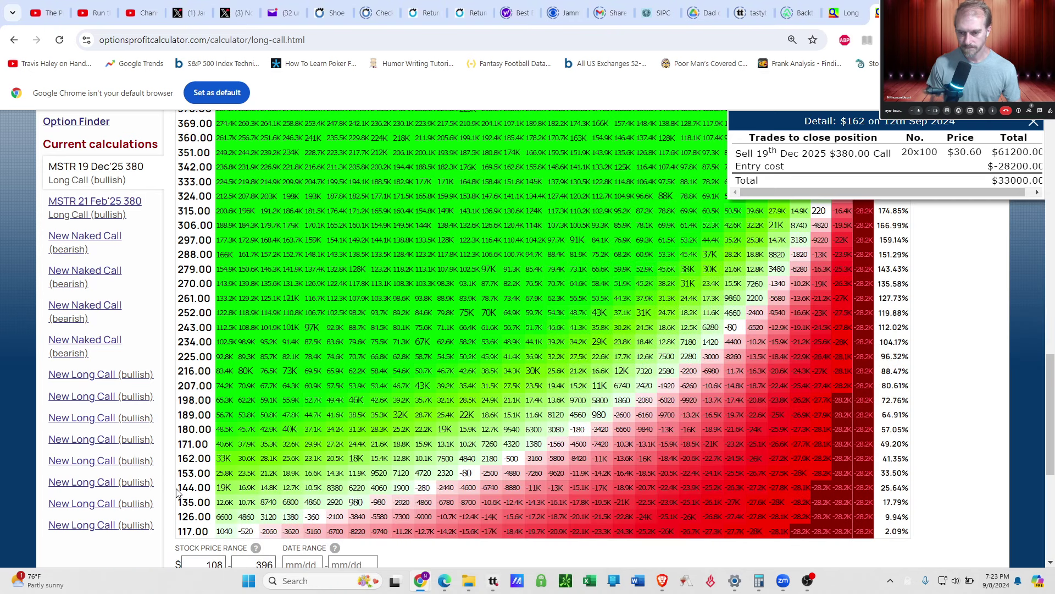
mouse_move(223, 492)
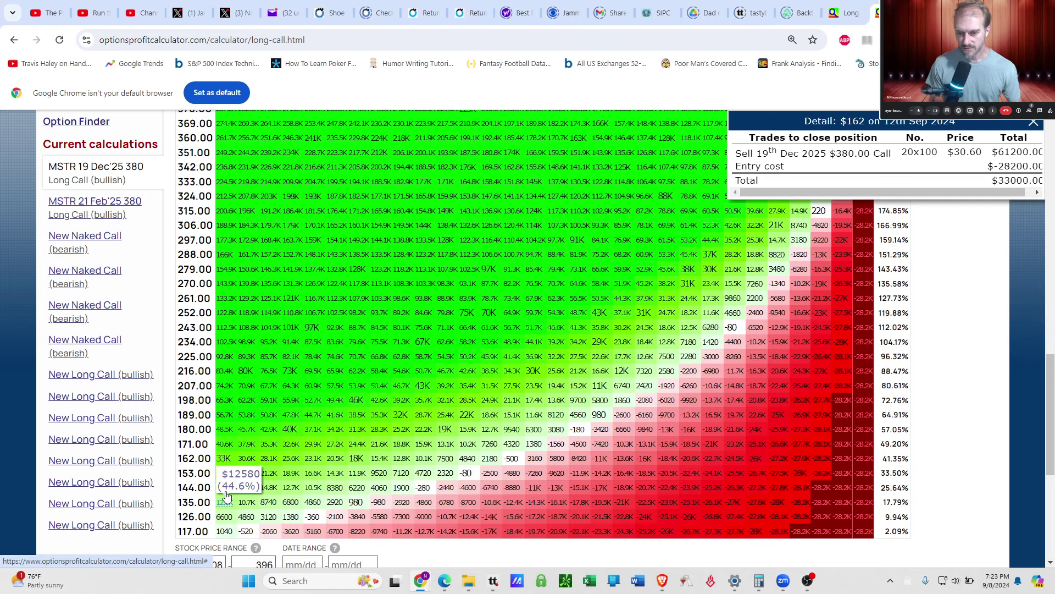
left_click(223, 488)
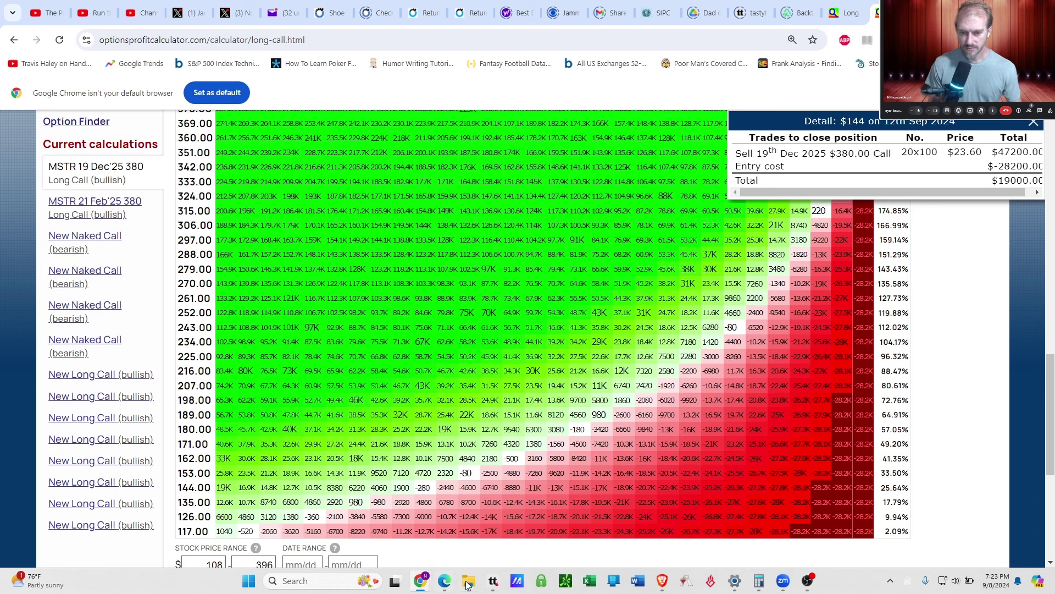
left_click(493, 587)
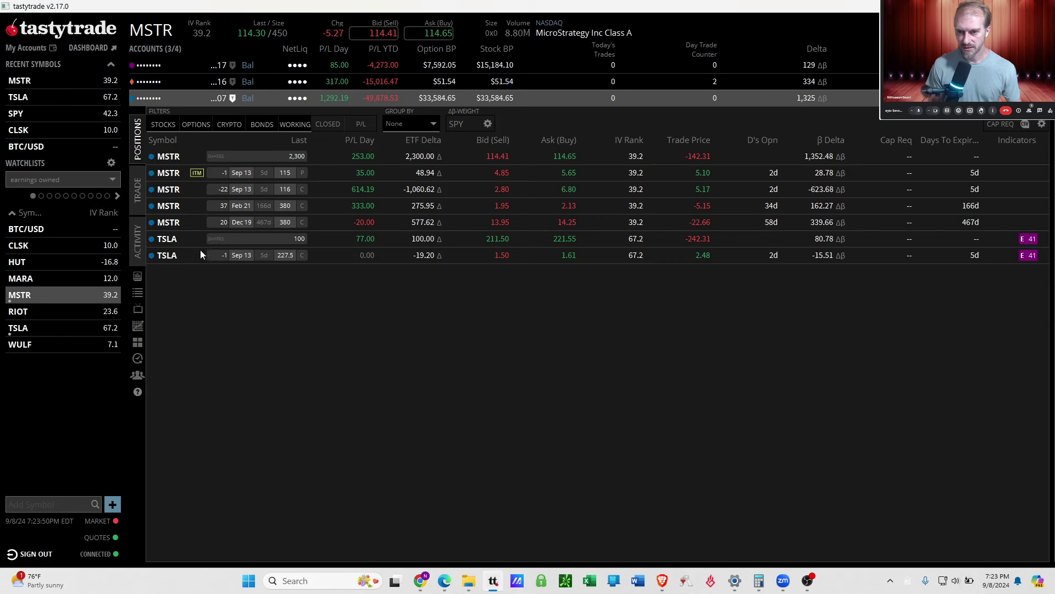
In the MSTR Sep 20, 2024 chain, swap the buy leg for selling one 125 call at 3.55
left_click(138, 191)
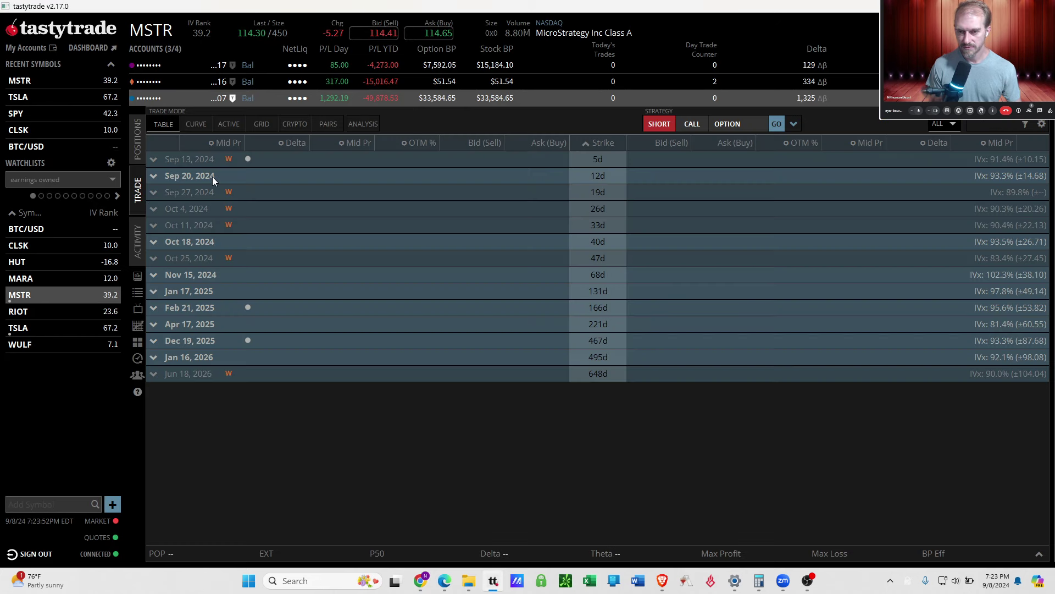
left_click(243, 173)
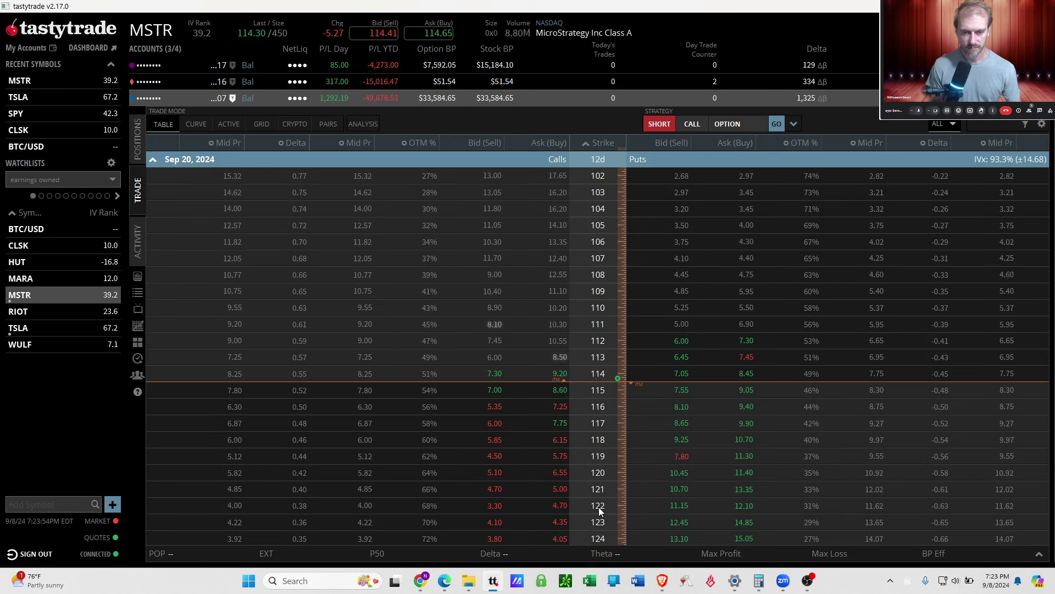
scroll(510, 478, "down", 2)
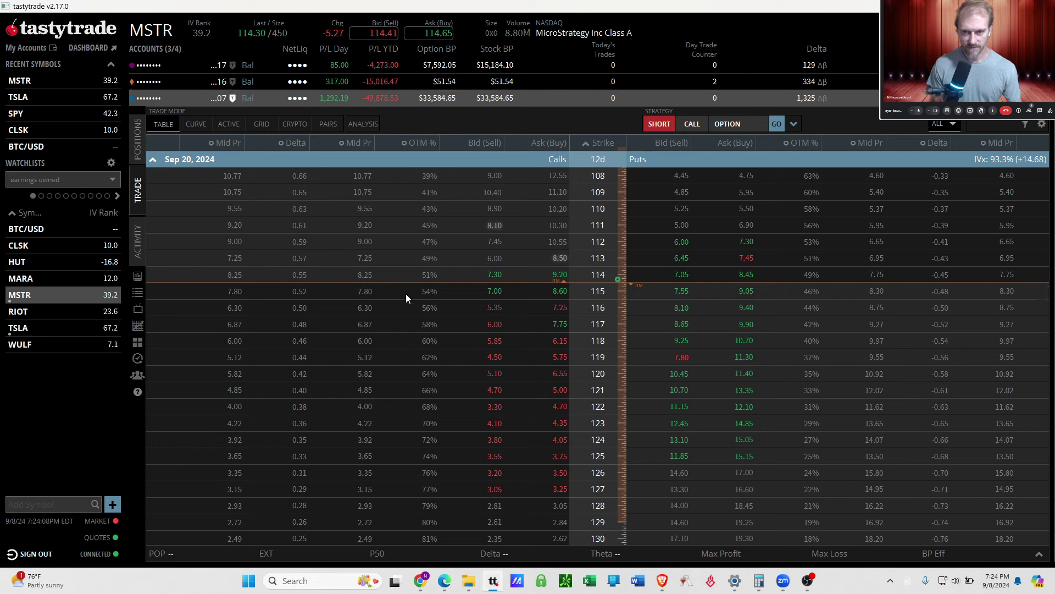
left_click(557, 456)
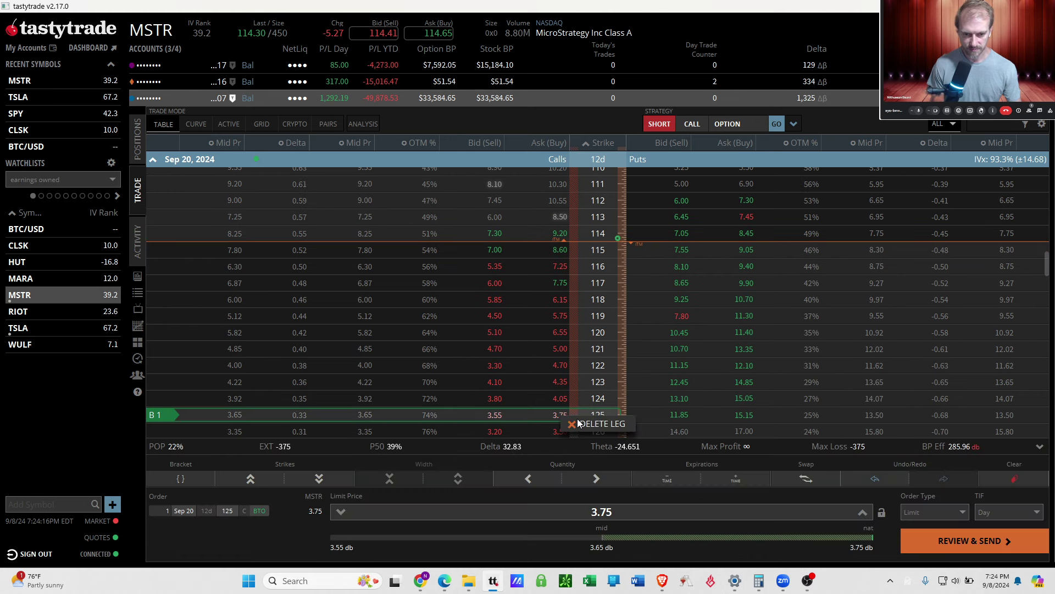
left_click(578, 422)
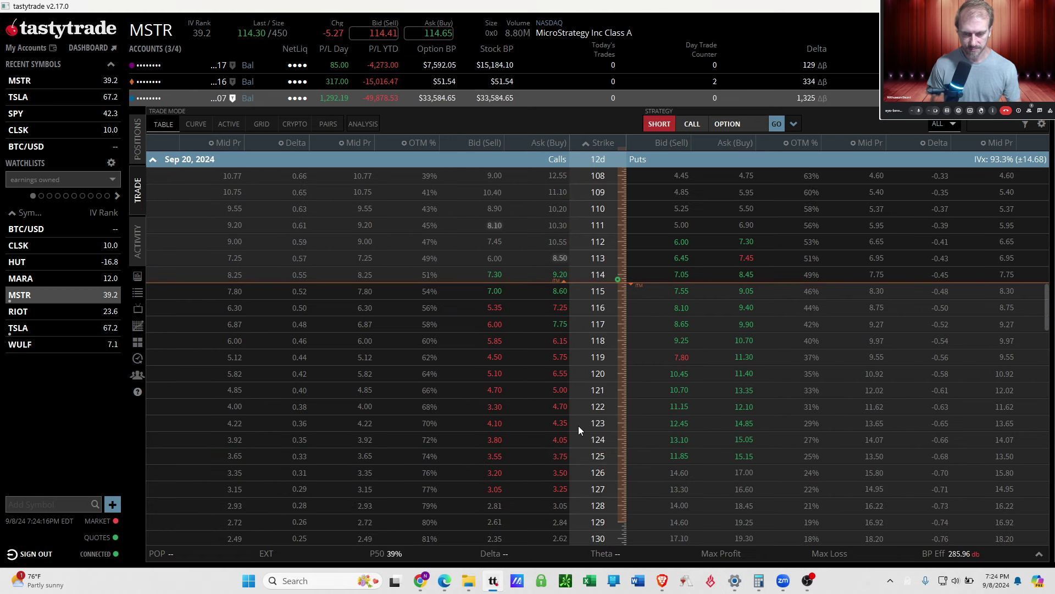
left_click(492, 456)
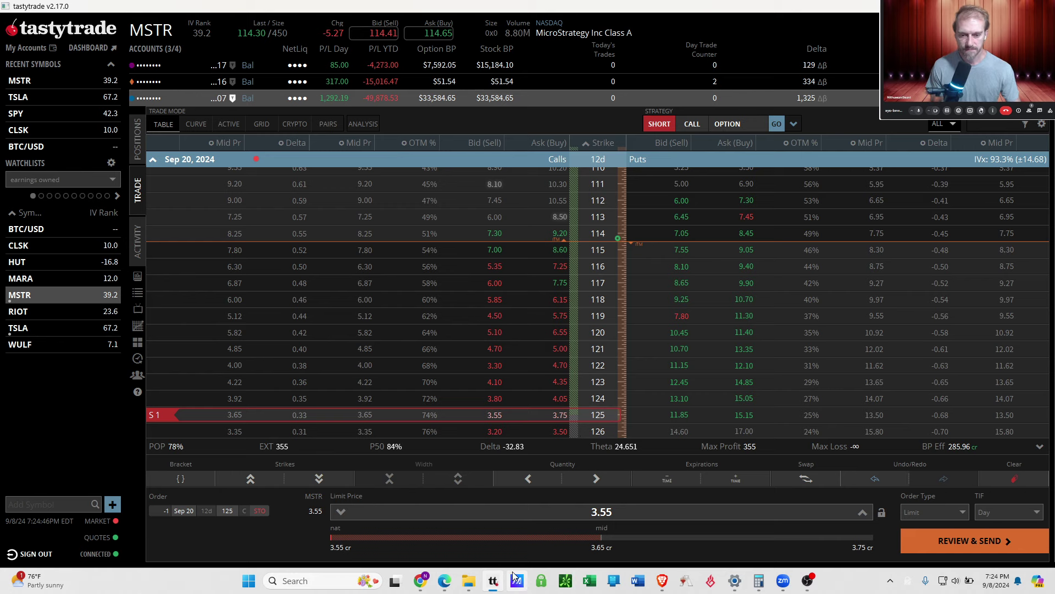
Compute 18 × 2200 = 39,600 in Calculator, then bring back the Dec '25 380 profit grid
left_click(759, 582)
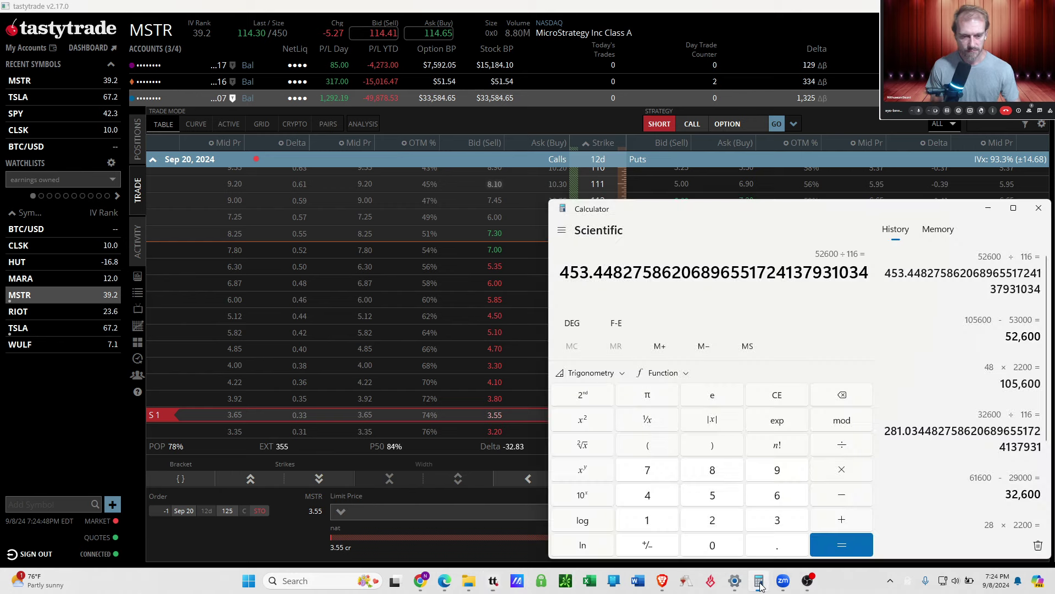
left_click(783, 400)
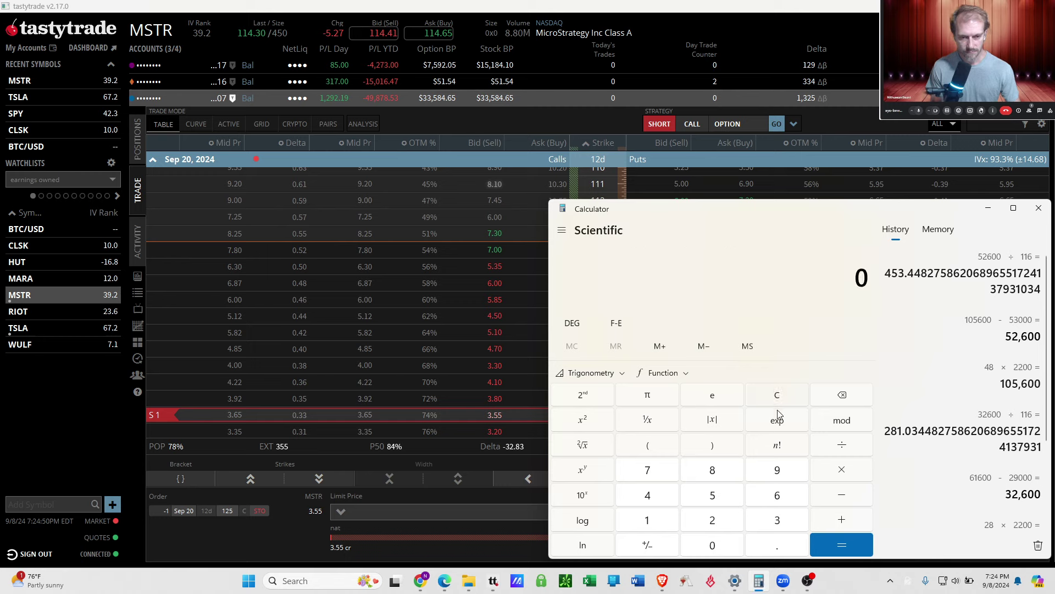
left_click(648, 521)
left_click(702, 476)
left_click(837, 471)
left_click(704, 527)
left_click(713, 532)
left_click(712, 544)
left_click(712, 545)
left_click(825, 549)
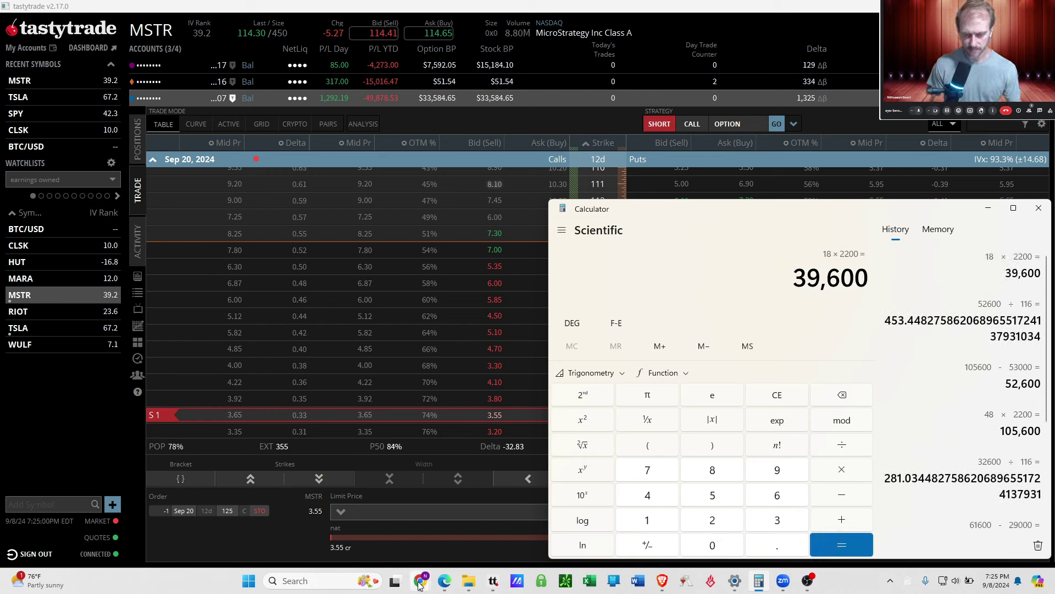
mouse_move(420, 584)
left_click(419, 524)
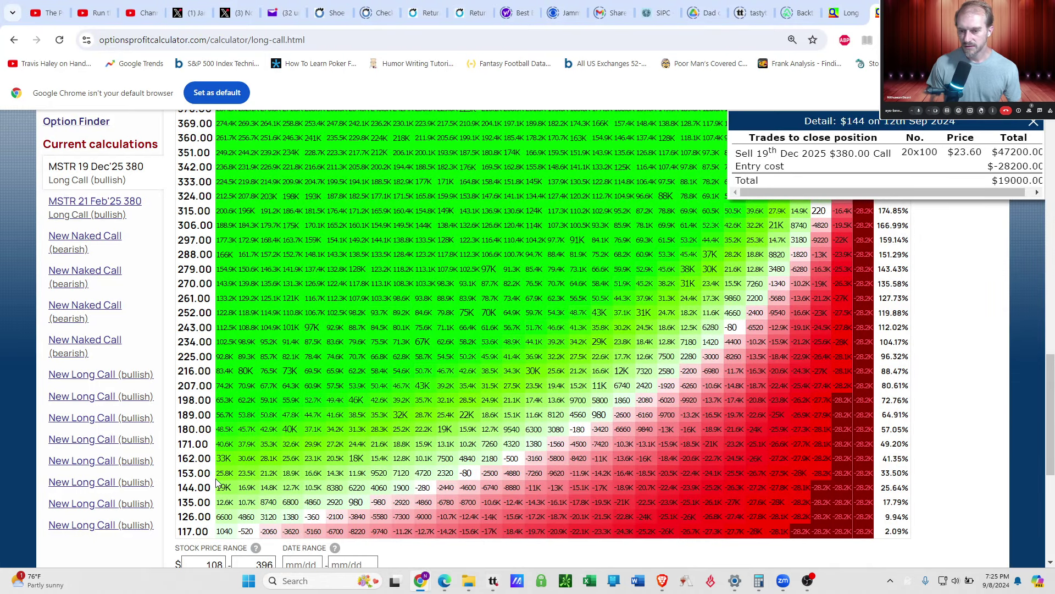
Check the Dec'25 call's profit at $153 and the Feb'25 380 calculation, then return to tastytrade
left_click(221, 480)
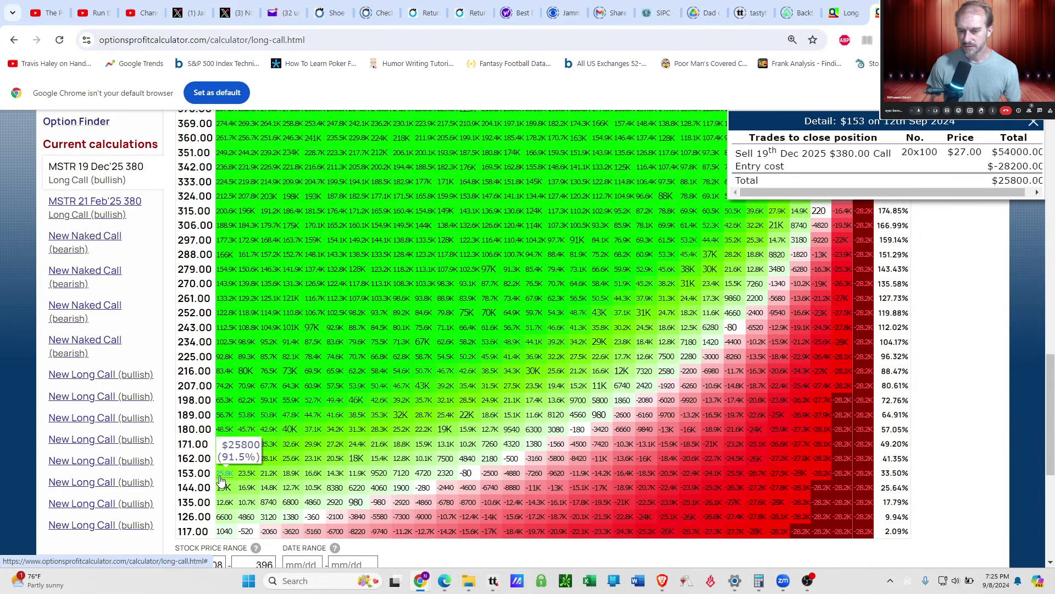
left_click(848, 13)
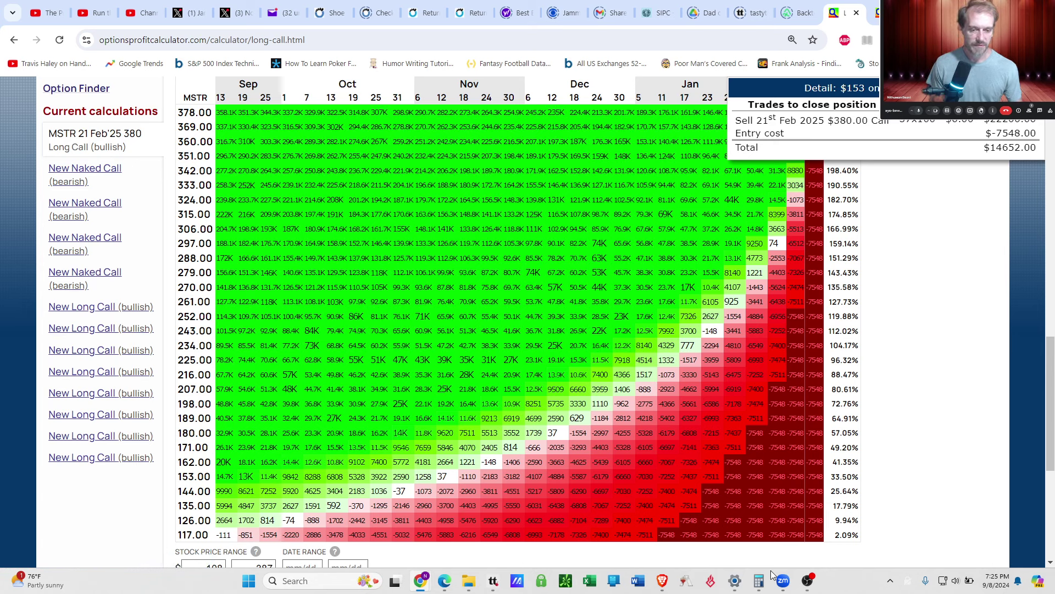
left_click(761, 585)
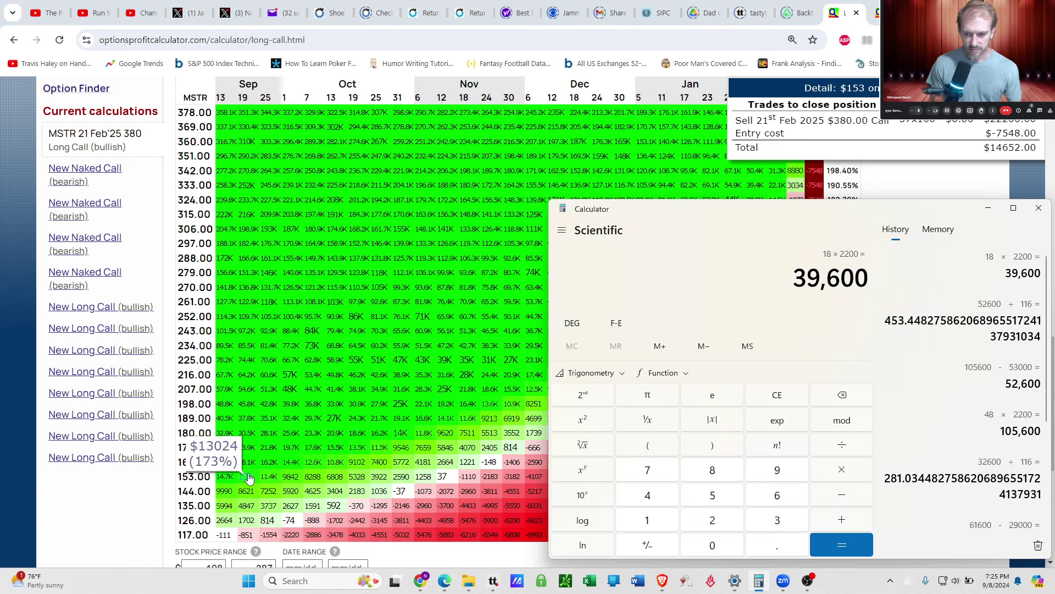
mouse_move(223, 496)
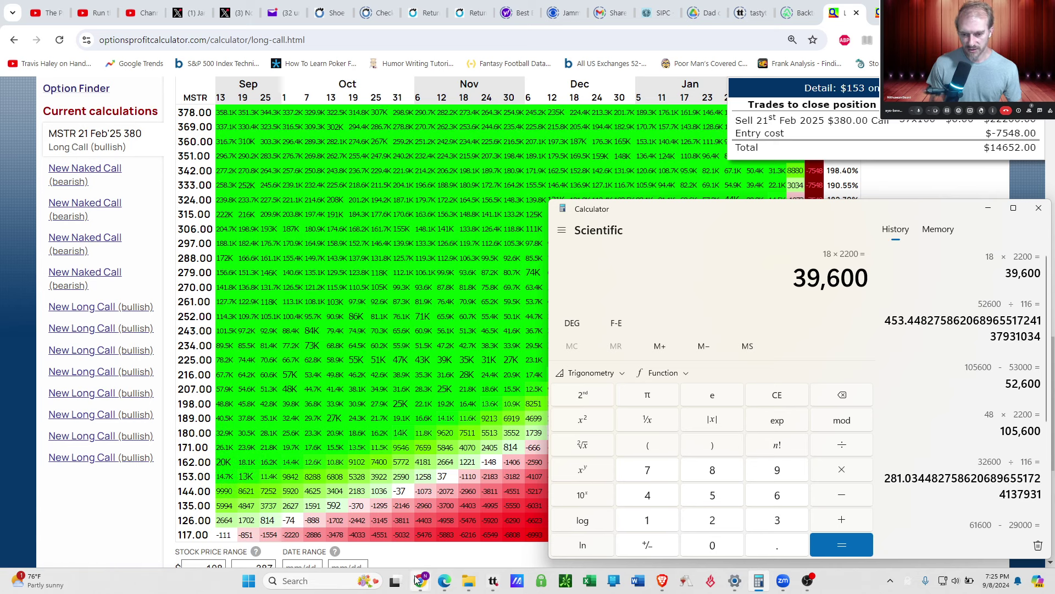
mouse_move(419, 581)
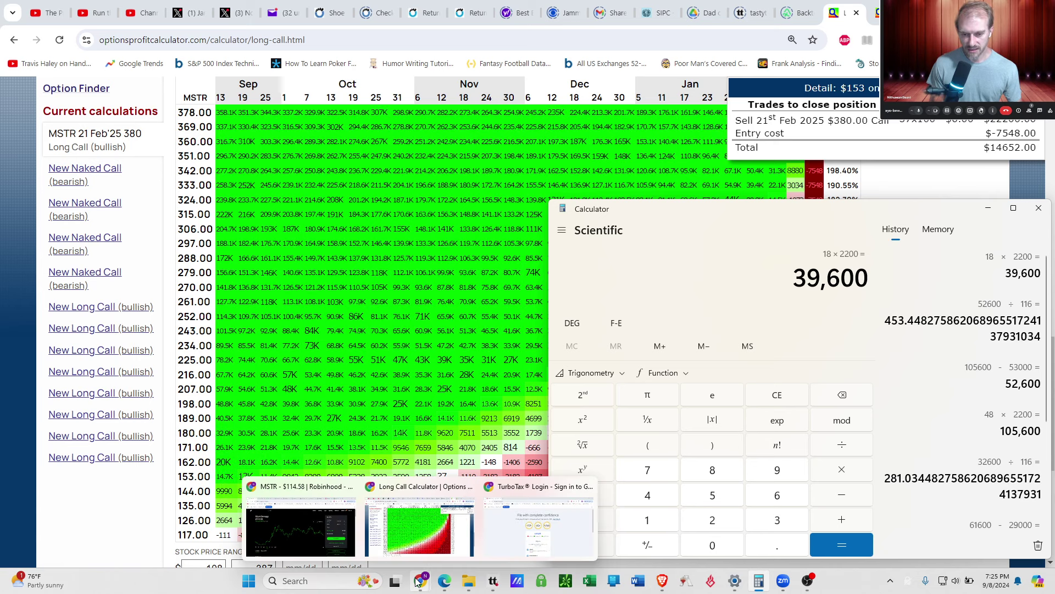
left_click(494, 580)
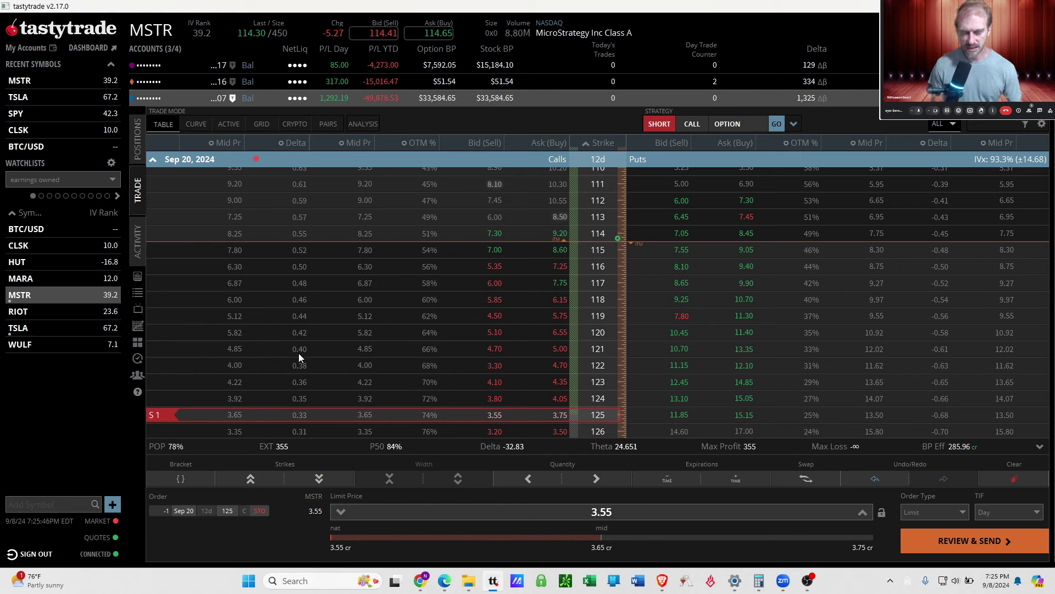
Collapse the Sep 20 chain and review the Feb 21 and Dec 19 380 call positions
left_click(157, 160)
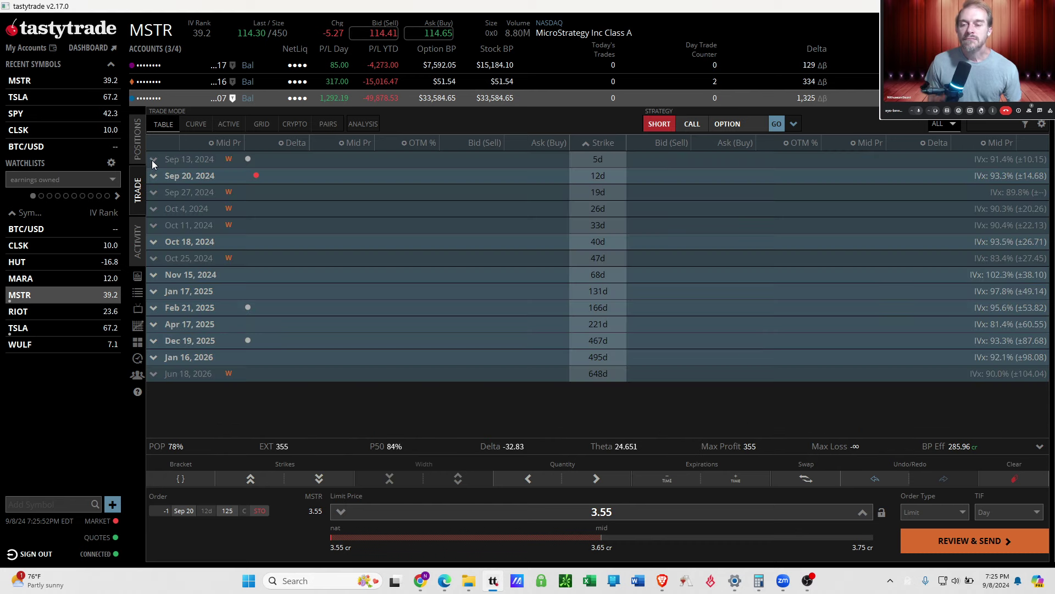
left_click(138, 135)
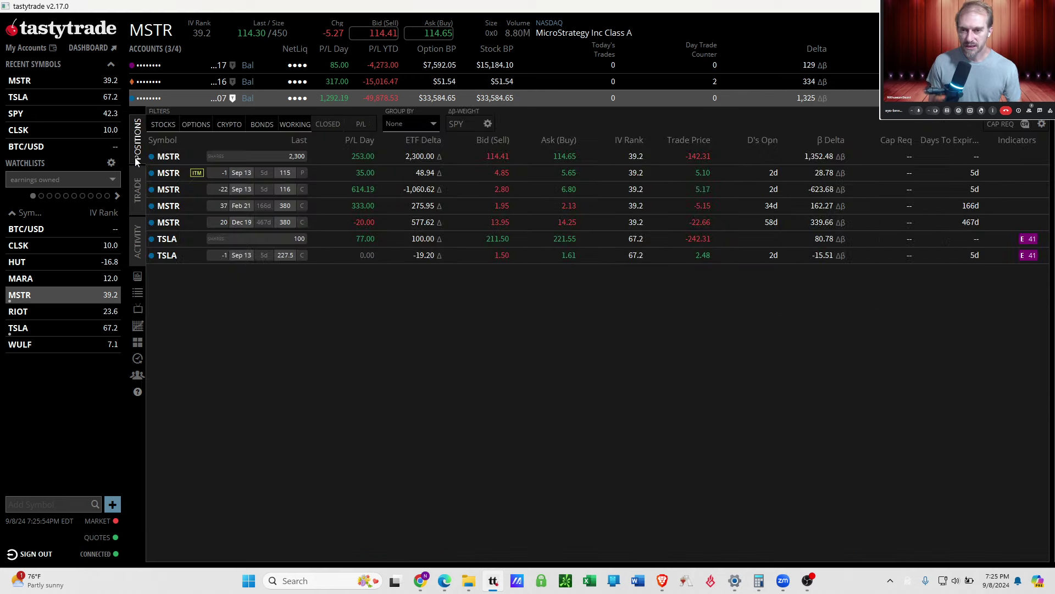
left_click(210, 206)
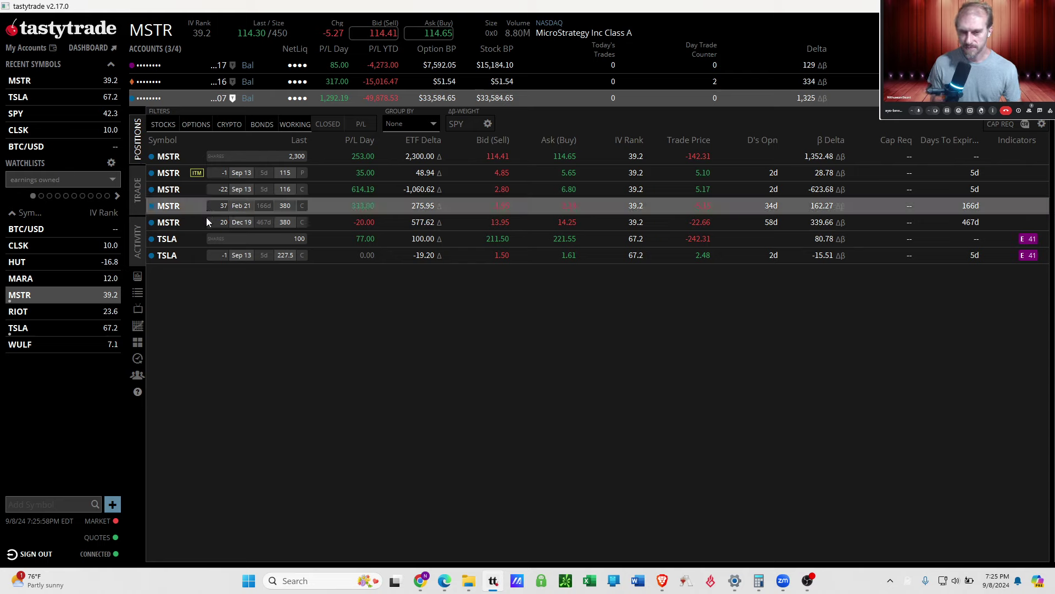
left_click(201, 225, "ctrl")
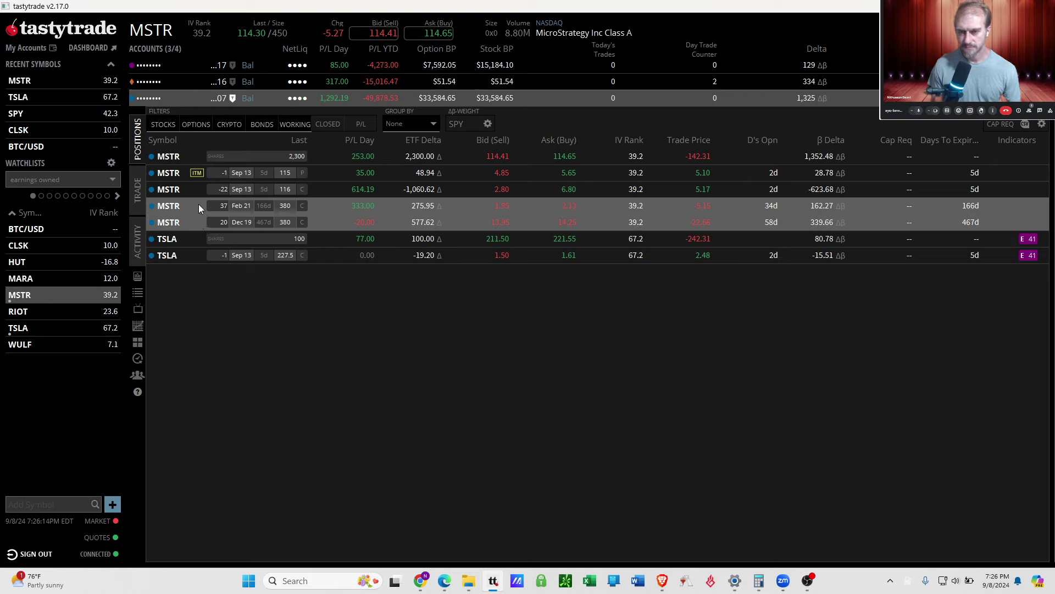
left_click(199, 205, "ctrl")
left_click(199, 222, "ctrl")
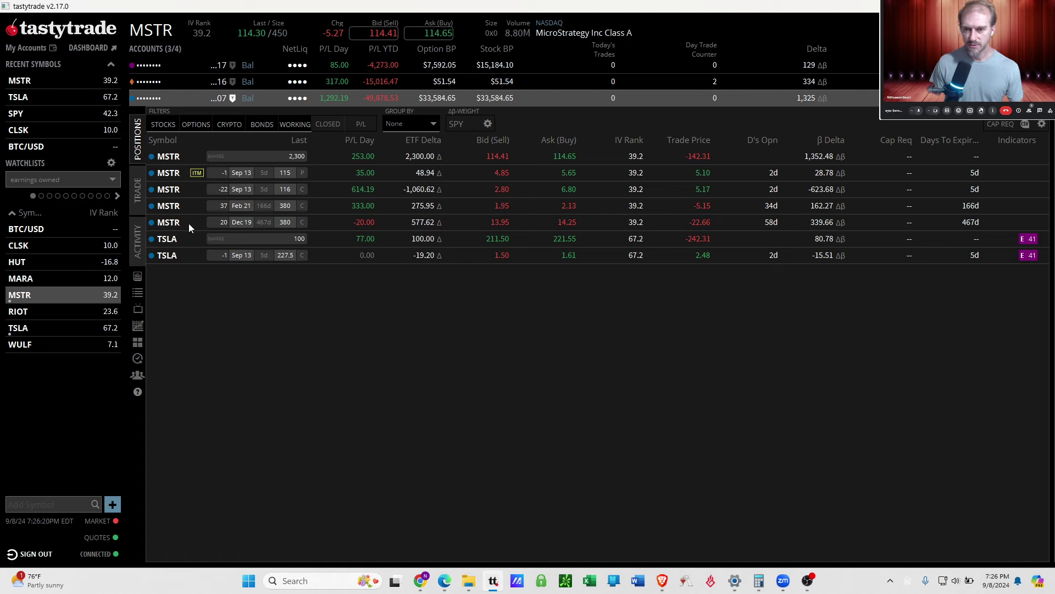
Add a sell of one Sep 13, 2024 125 call at 1.70, making a 5.38 net credit
left_click(138, 192)
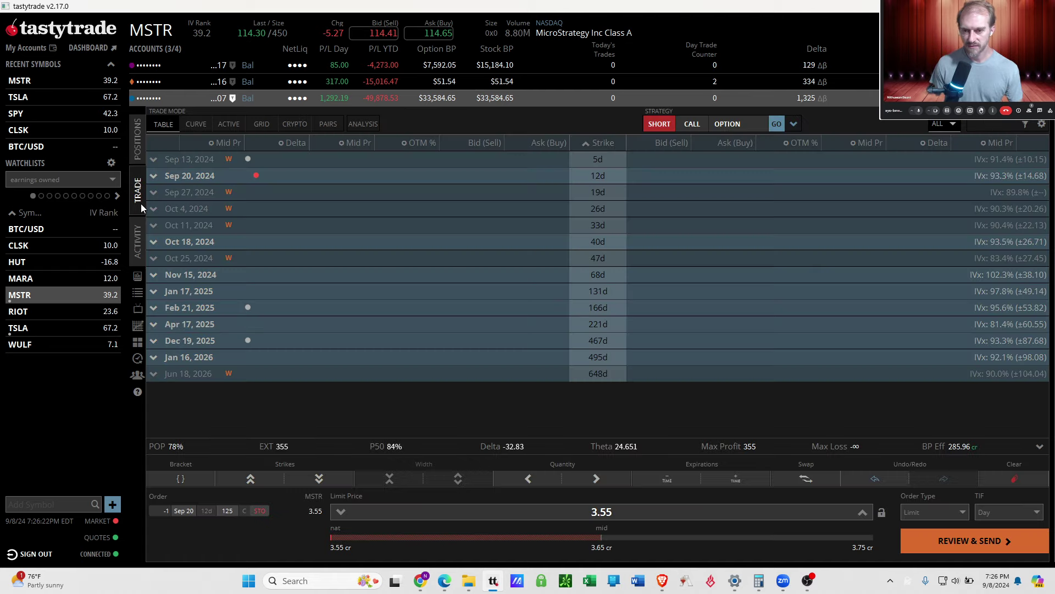
left_click(276, 163)
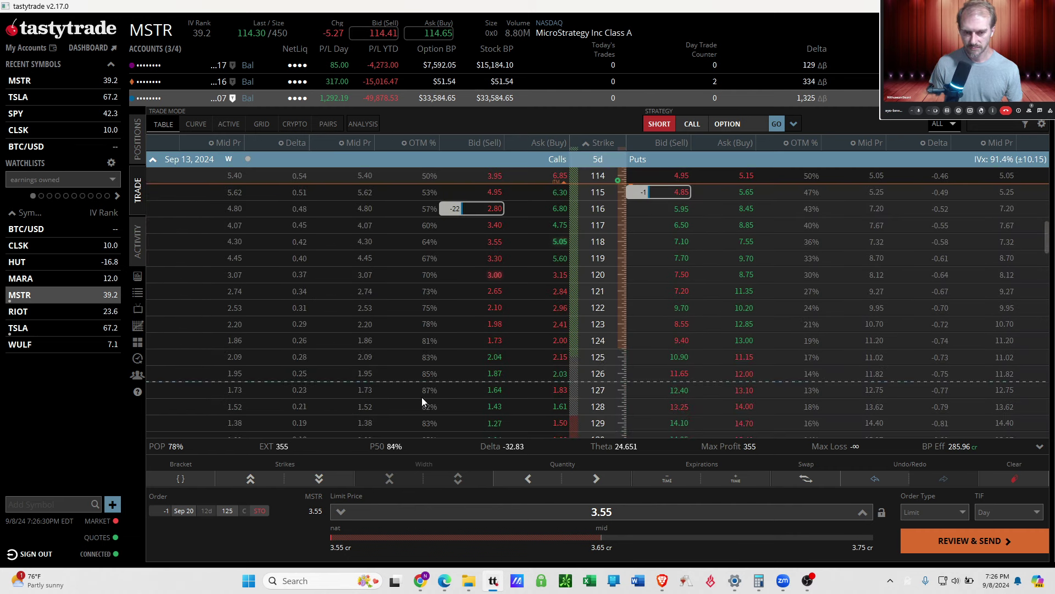
scroll(423, 397, "down", 3)
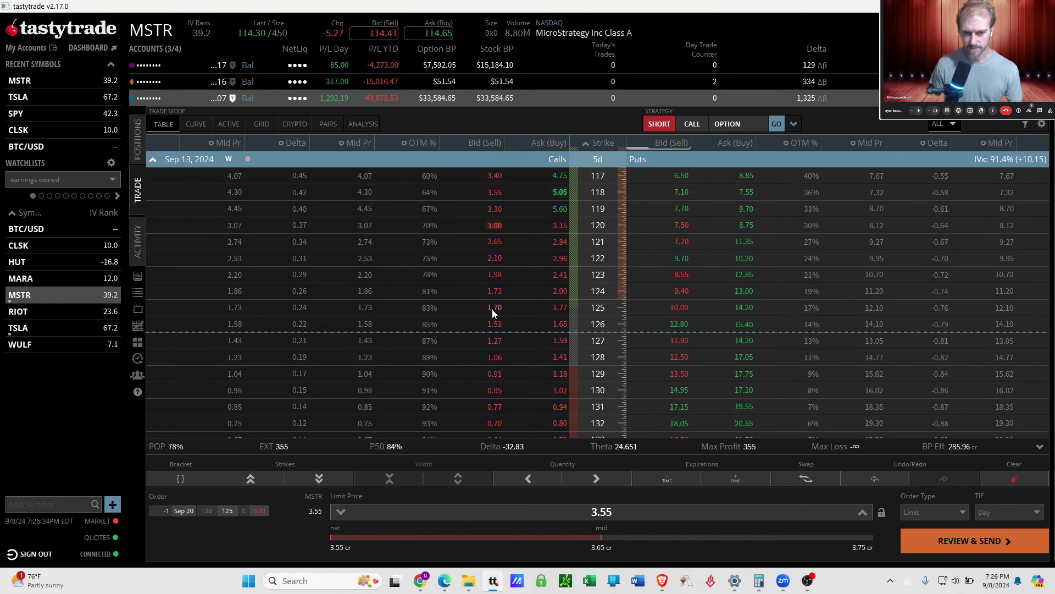
left_click(220, 165)
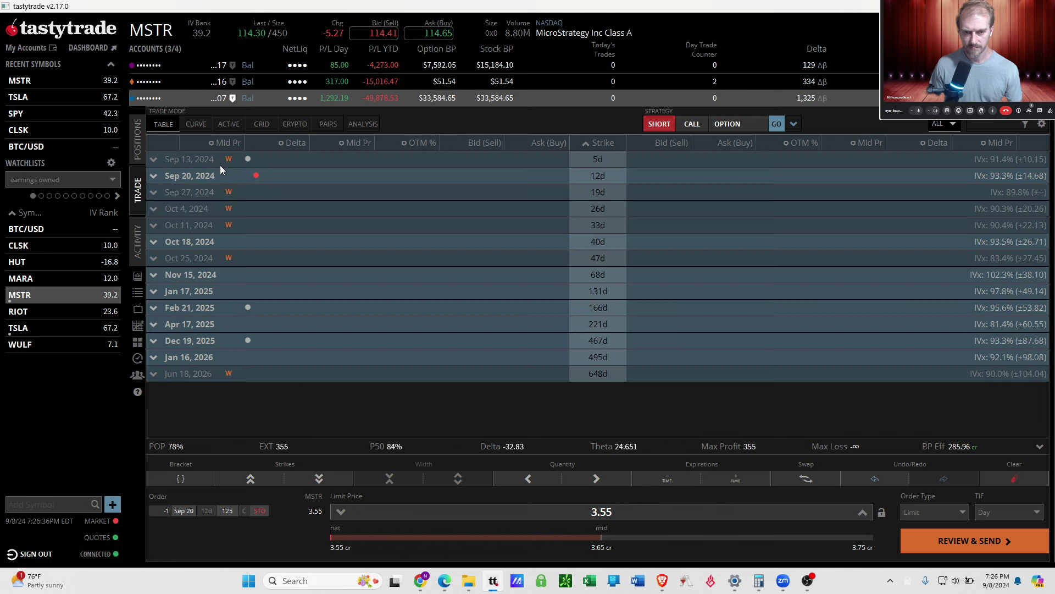
left_click(275, 163)
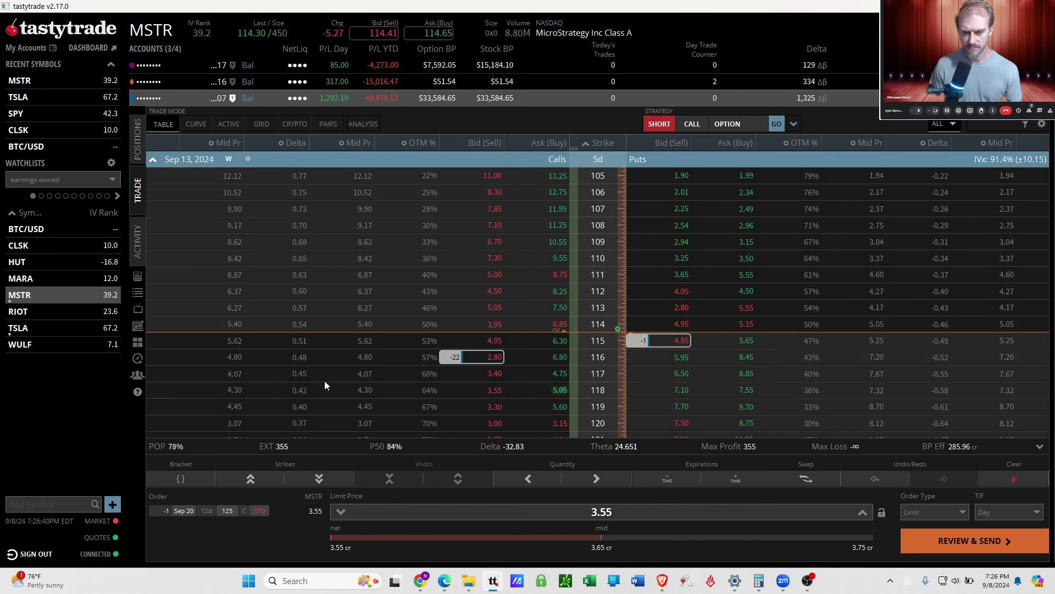
scroll(340, 413, "down", 3)
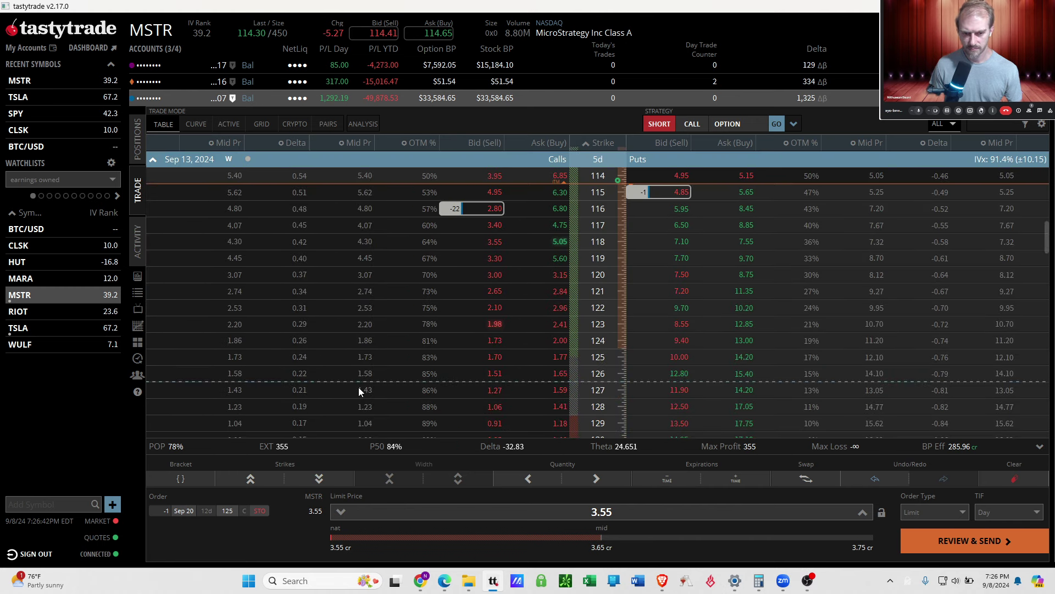
left_click(500, 360)
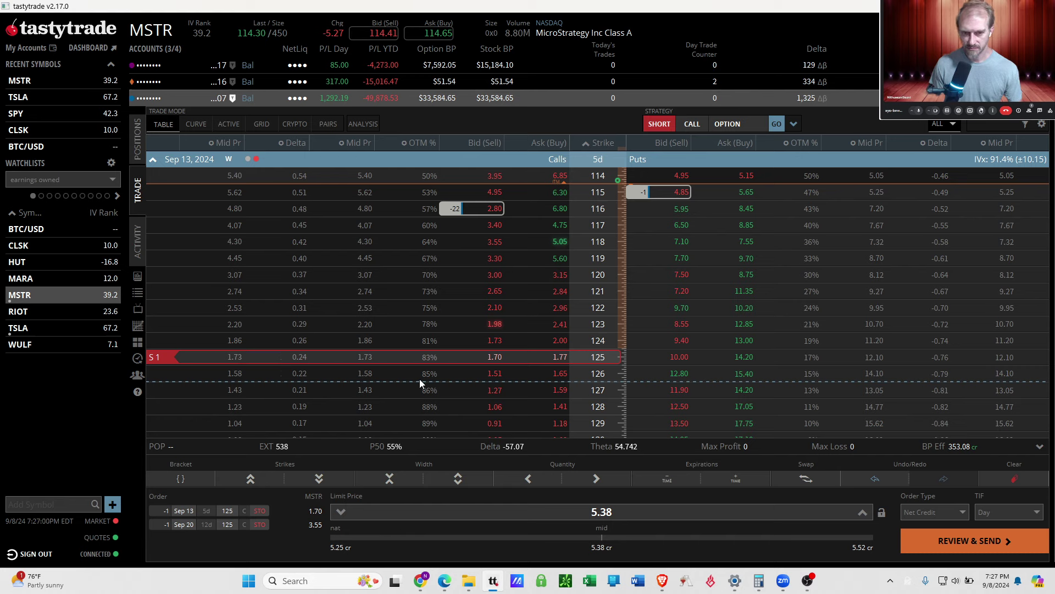
left_click(932, 546)
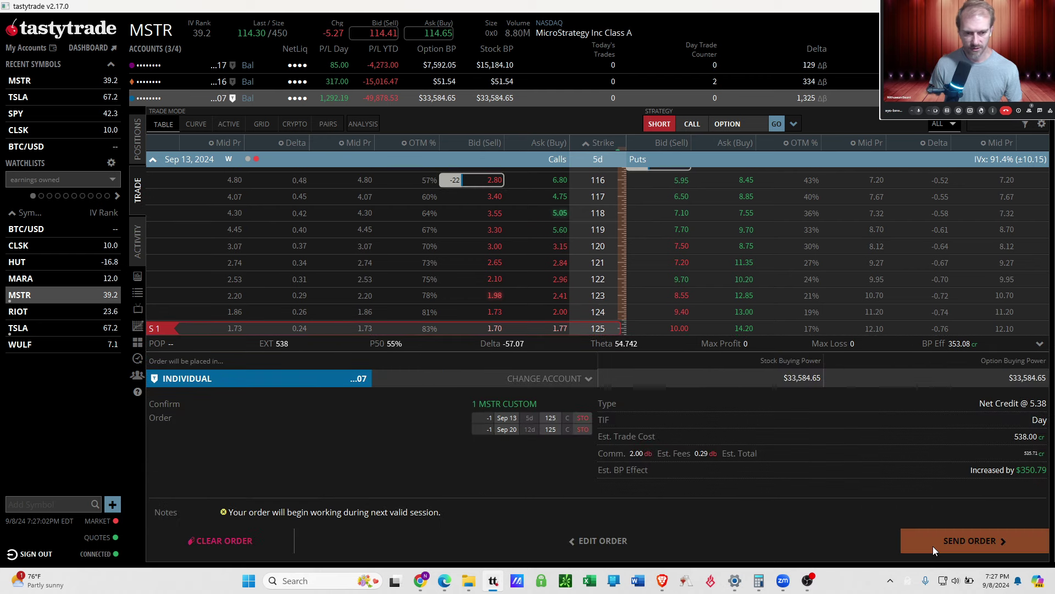
left_click(249, 544)
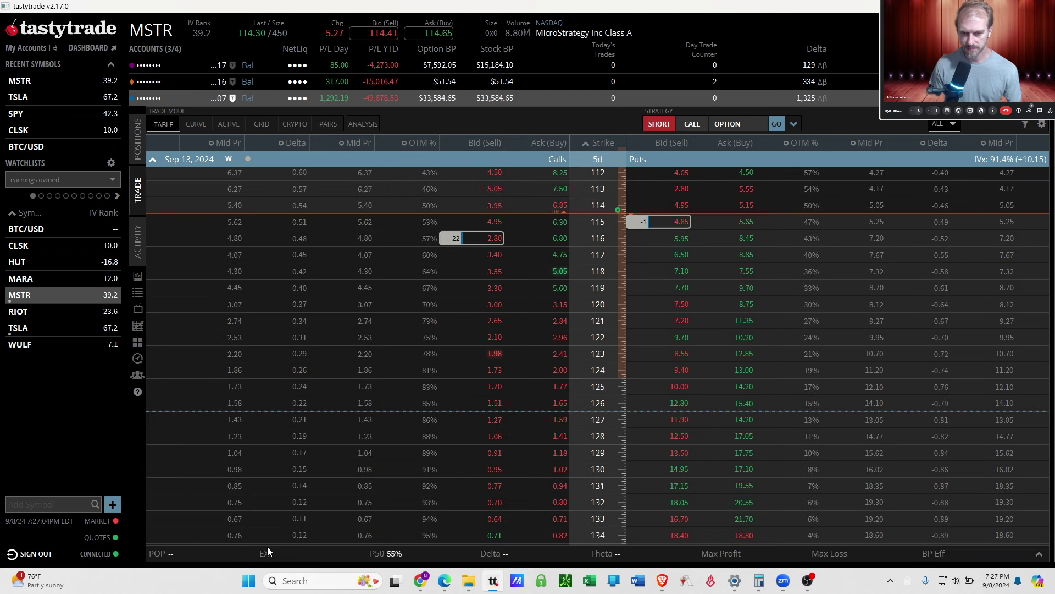
scroll(523, 356, "down", 1)
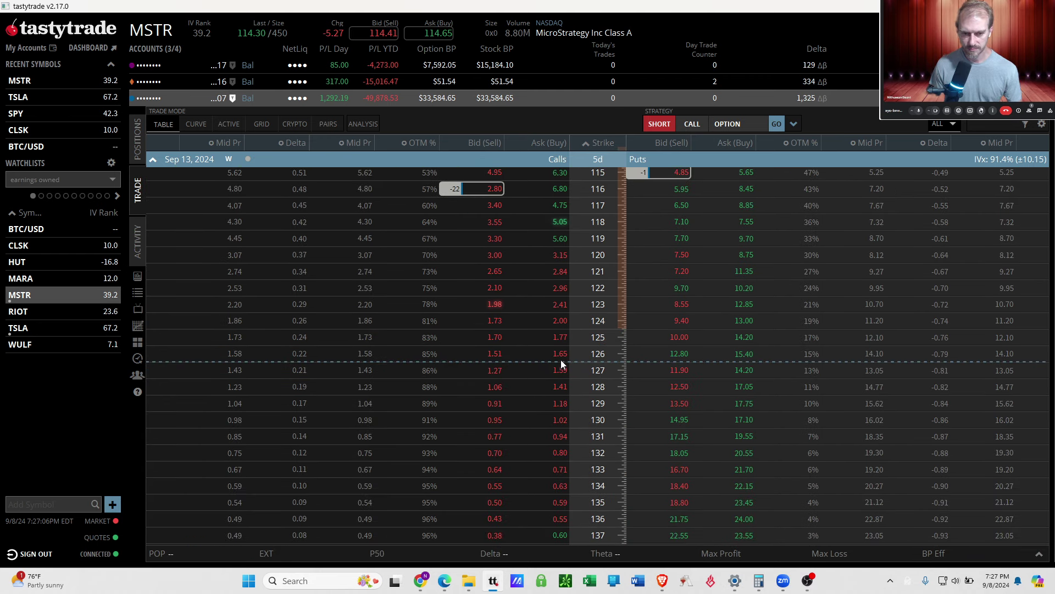
left_click(502, 338)
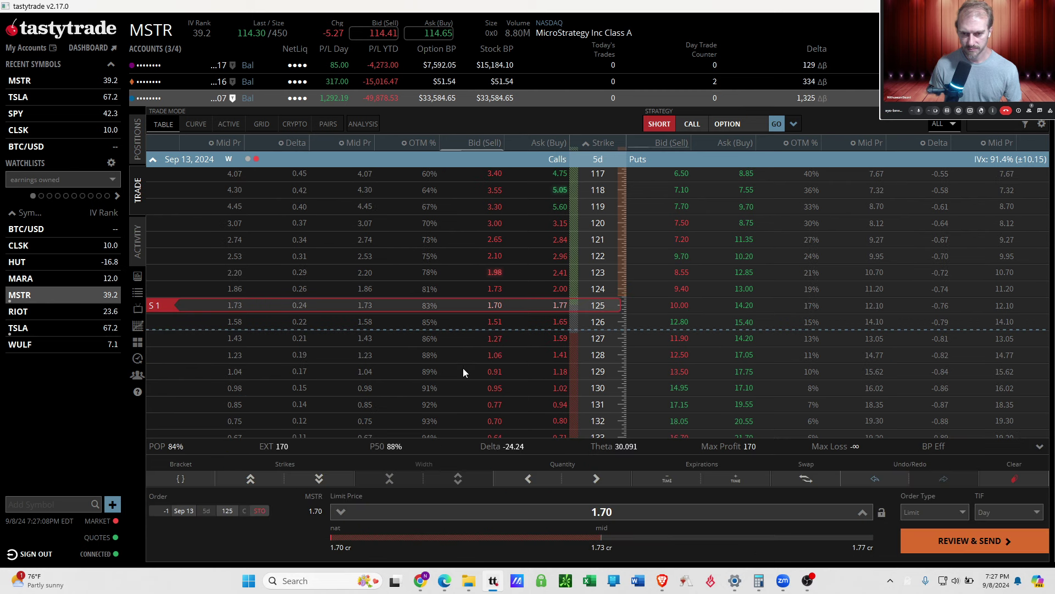
left_click(167, 511)
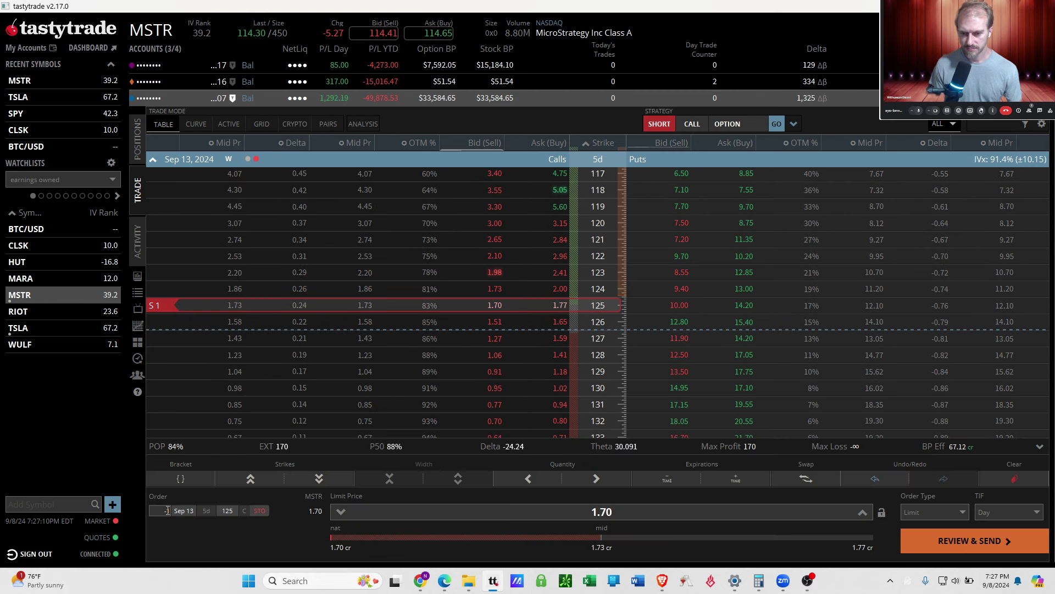
type("2")
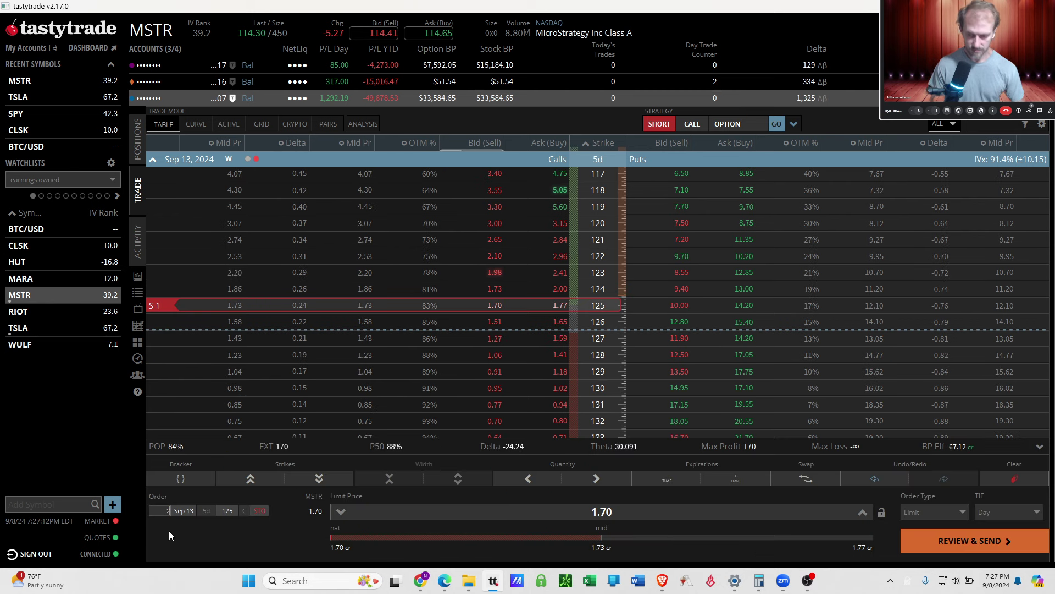
type("2")
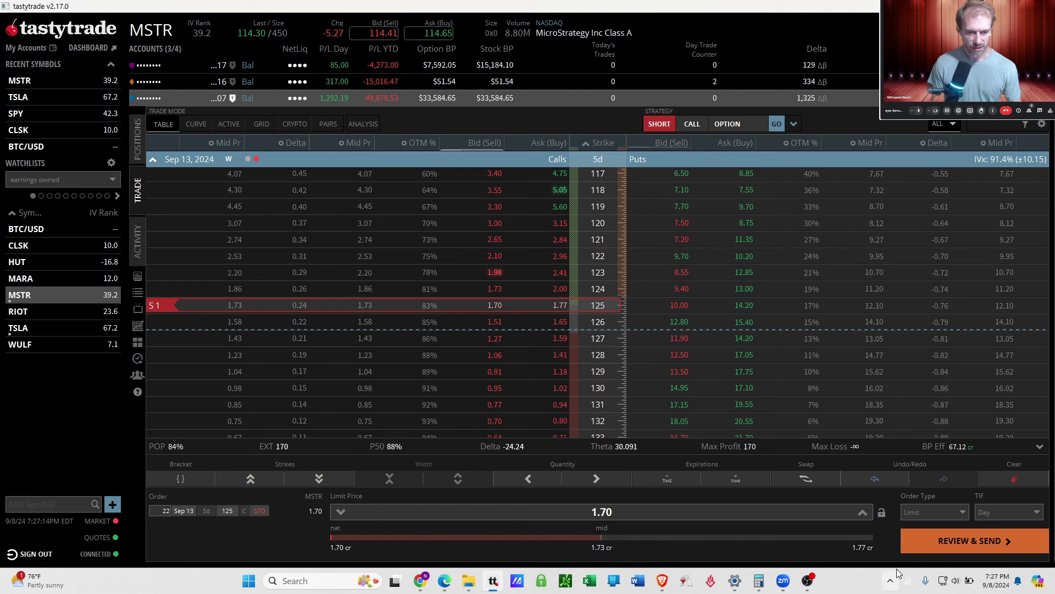
left_click(922, 549)
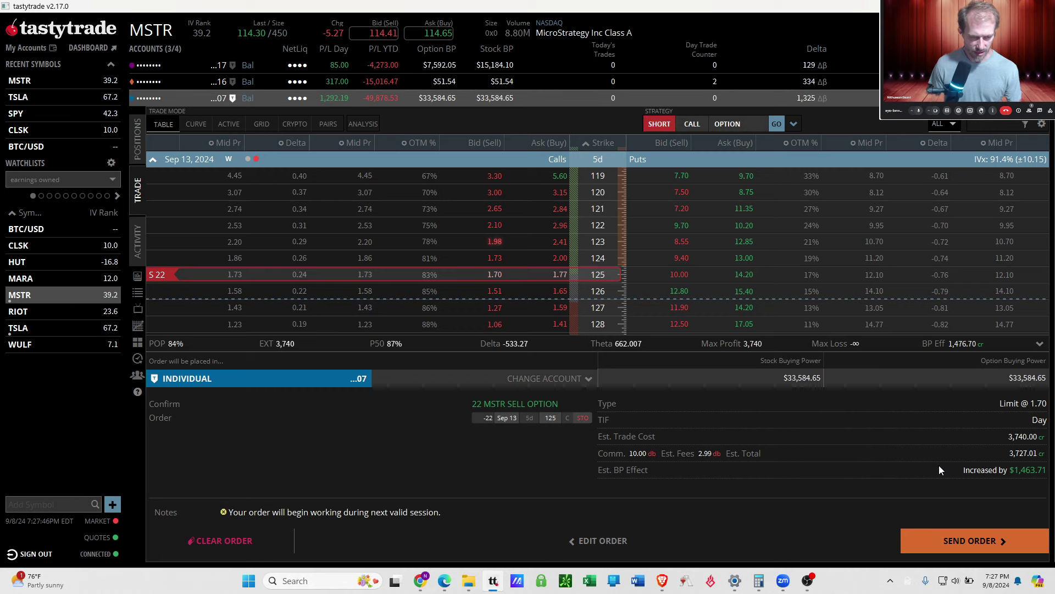
left_click(614, 541)
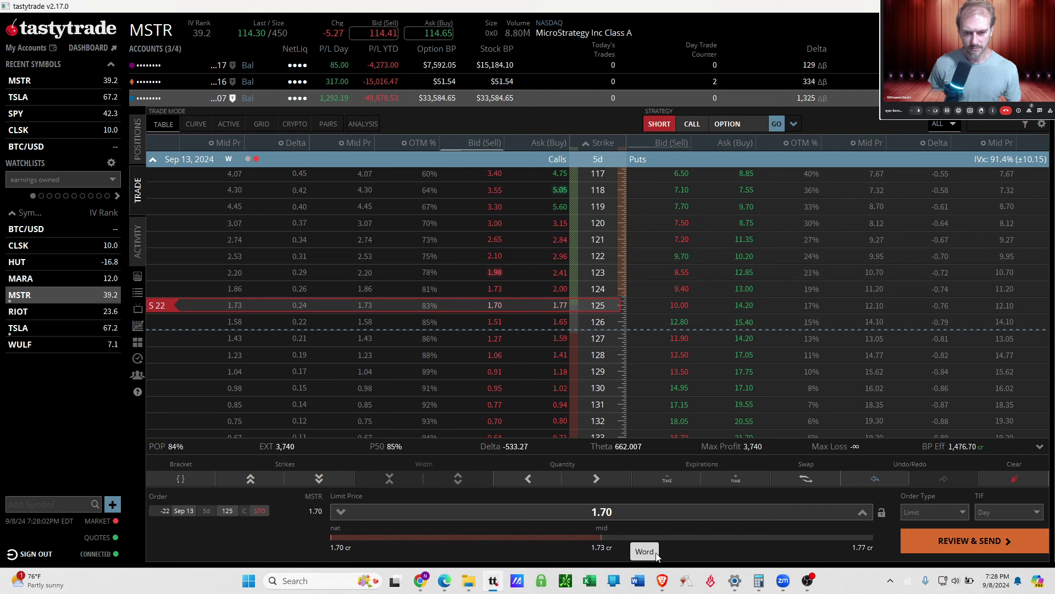
left_click(942, 534)
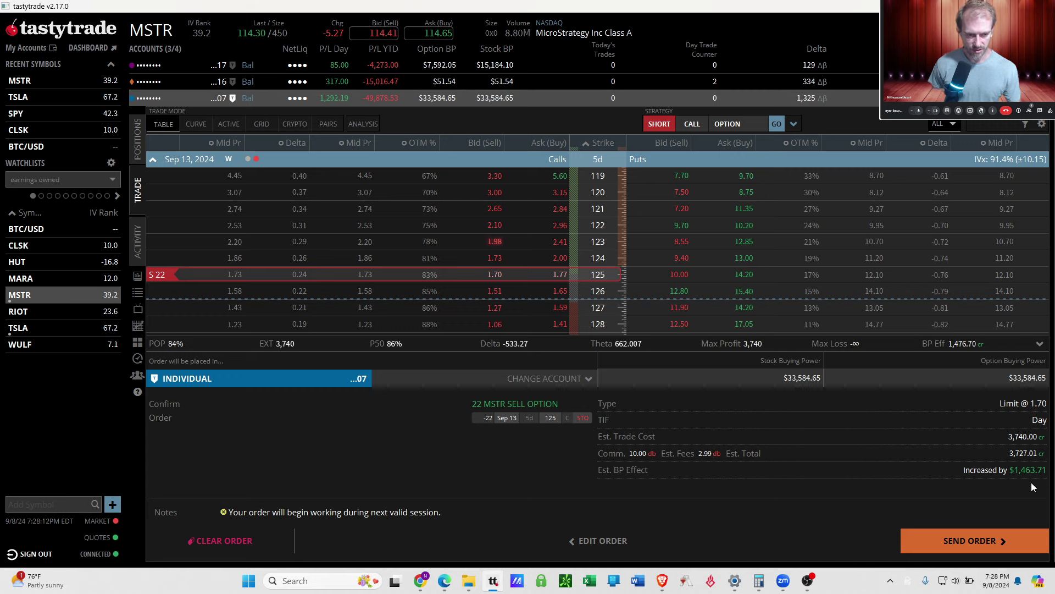
left_click(243, 546)
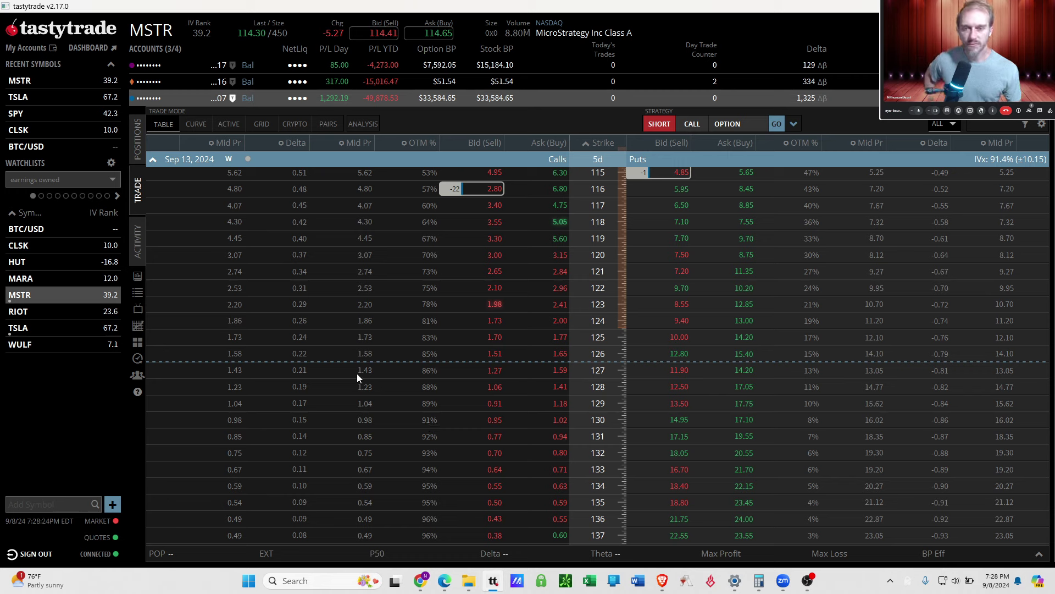
Collapse the Sep 13, 2024 and Dec 19, 2025 expirations so all MSTR expirations are closed
left_click(153, 159)
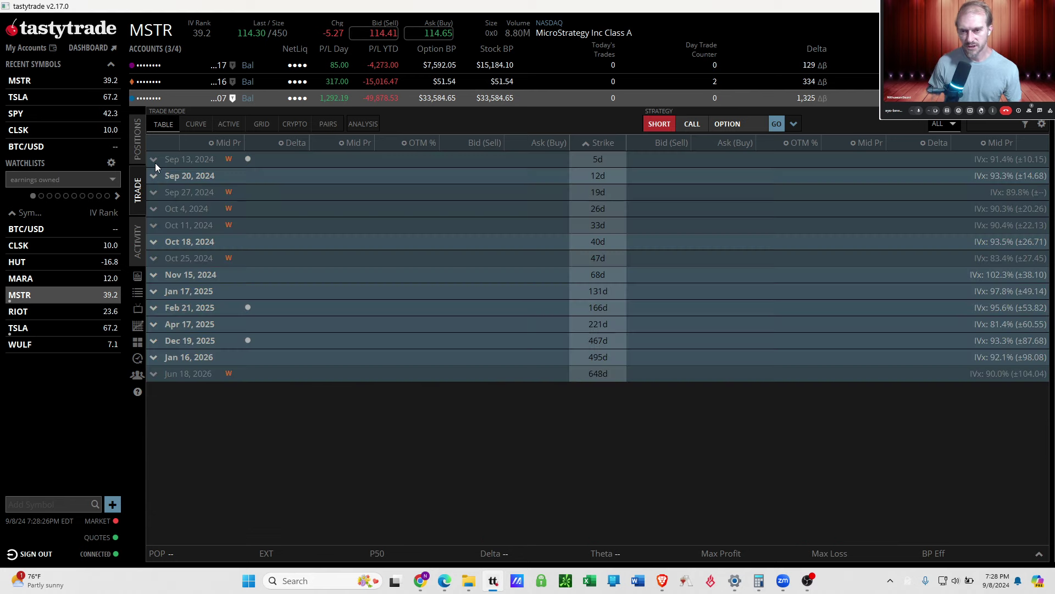
left_click(223, 341)
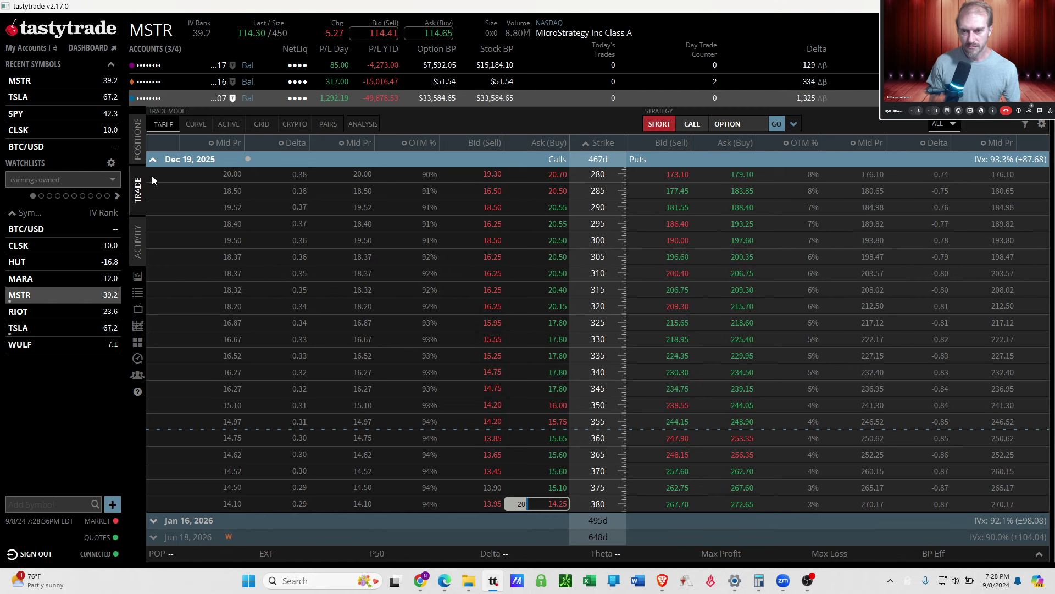
left_click(153, 160)
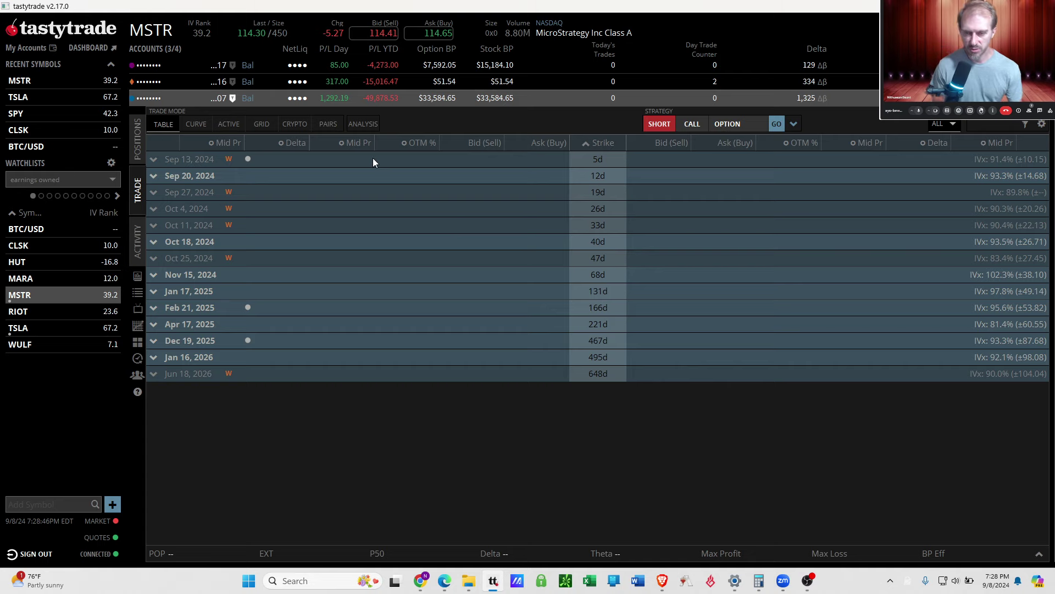
Stage a sell of one Oct 25, 2024 150 call at 4.60, then show the positions list
left_click(429, 265)
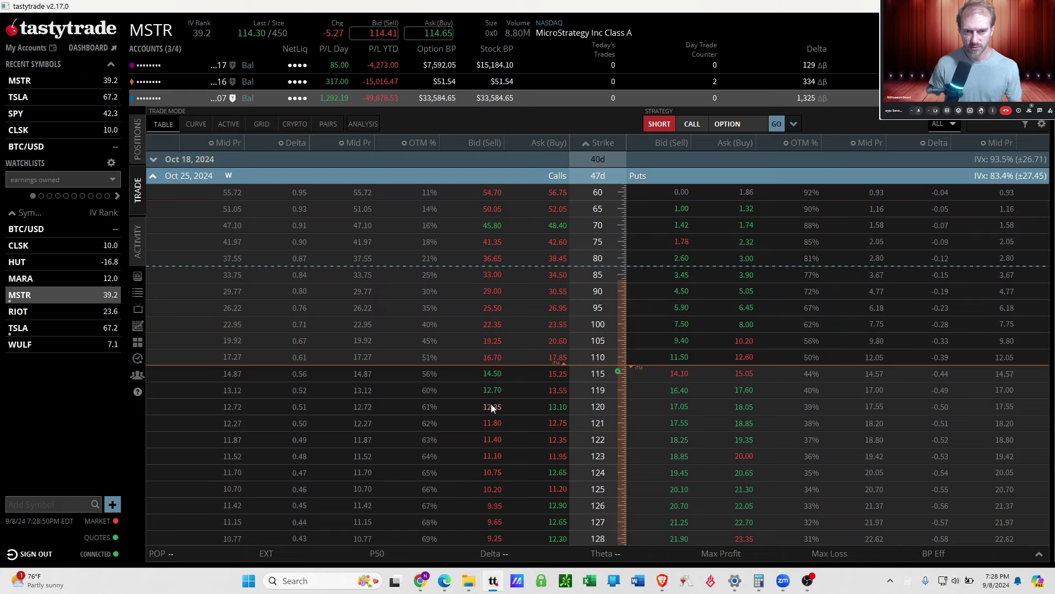
scroll(431, 407, "down", 2)
scroll(417, 413, "down", 5)
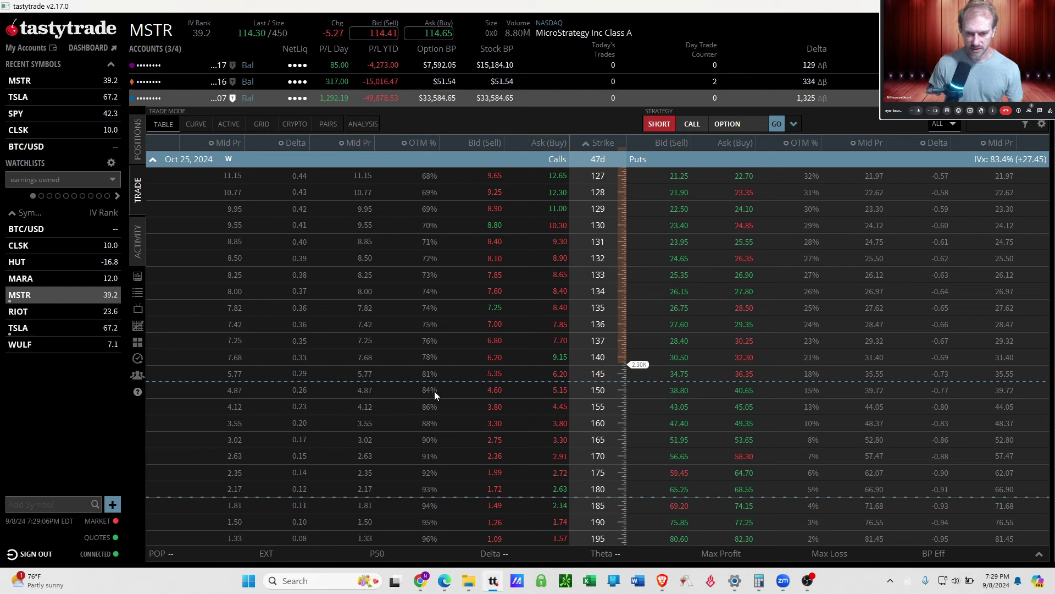
left_click(499, 390)
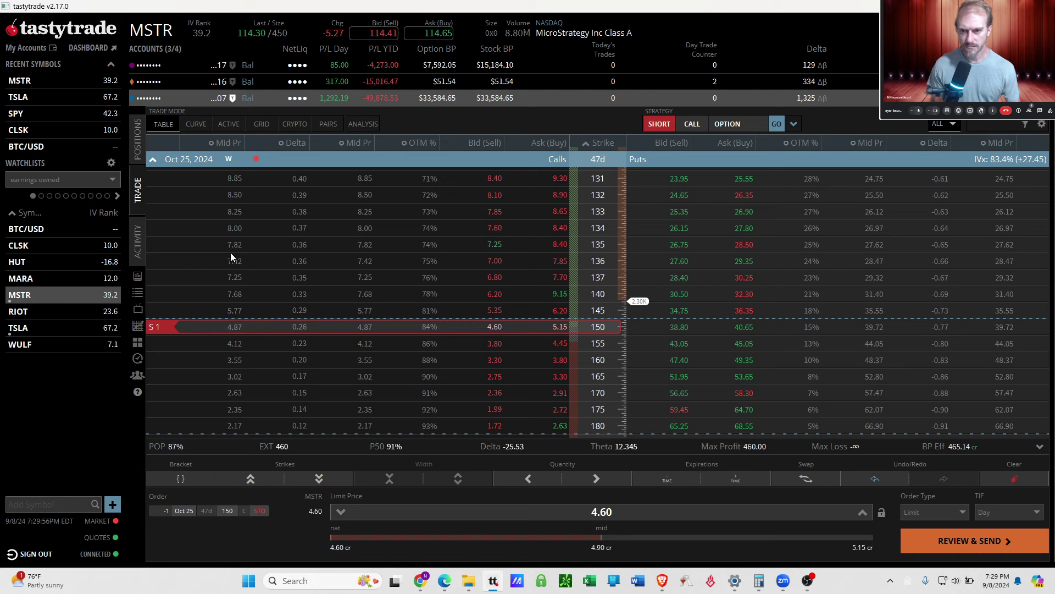
left_click(137, 139)
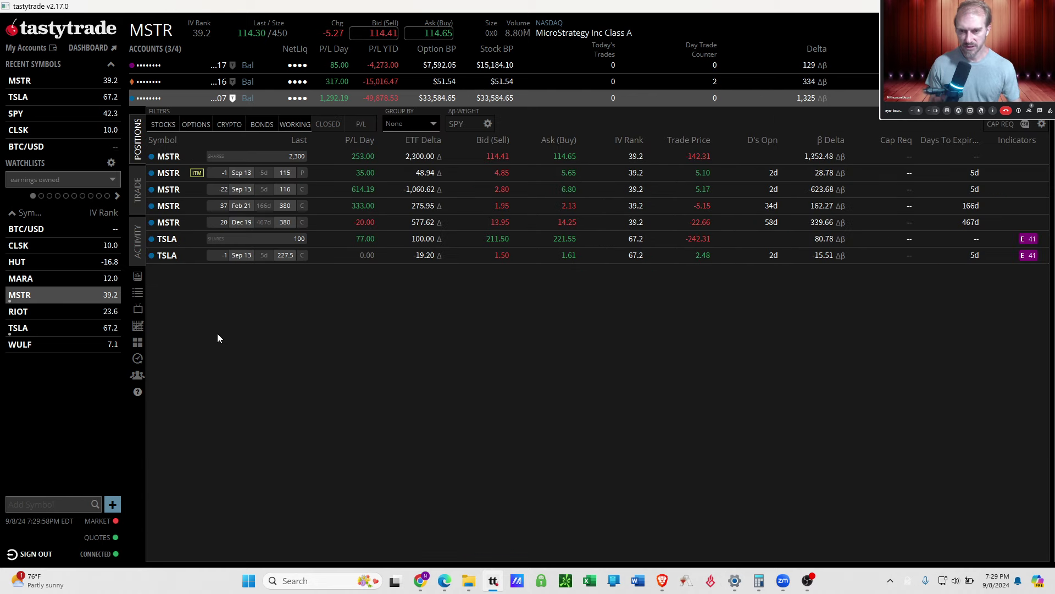
left_click(206, 207)
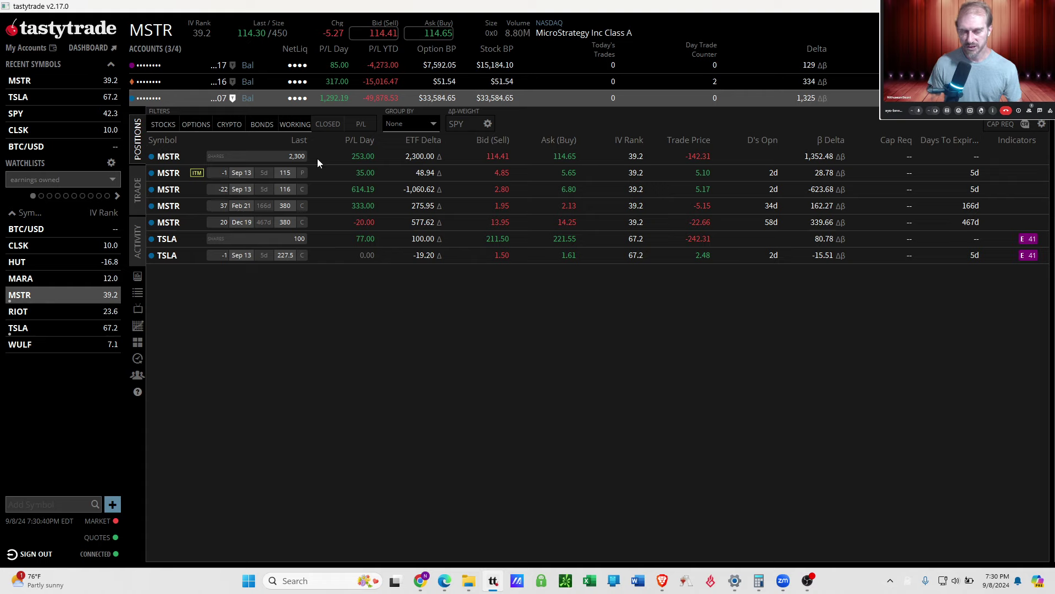
left_click(138, 199)
left_click(136, 203)
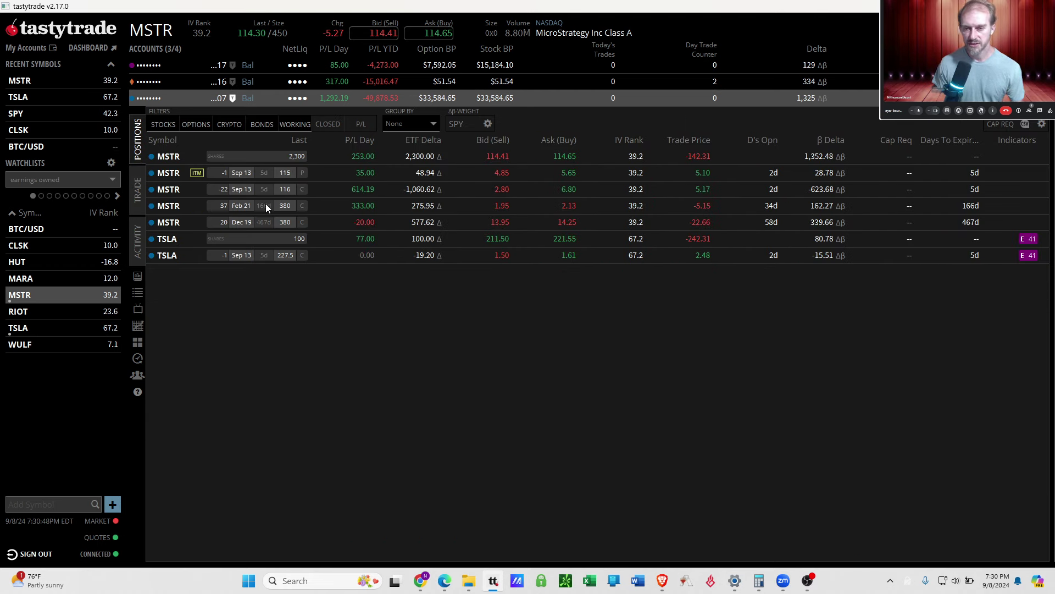
left_click(224, 174)
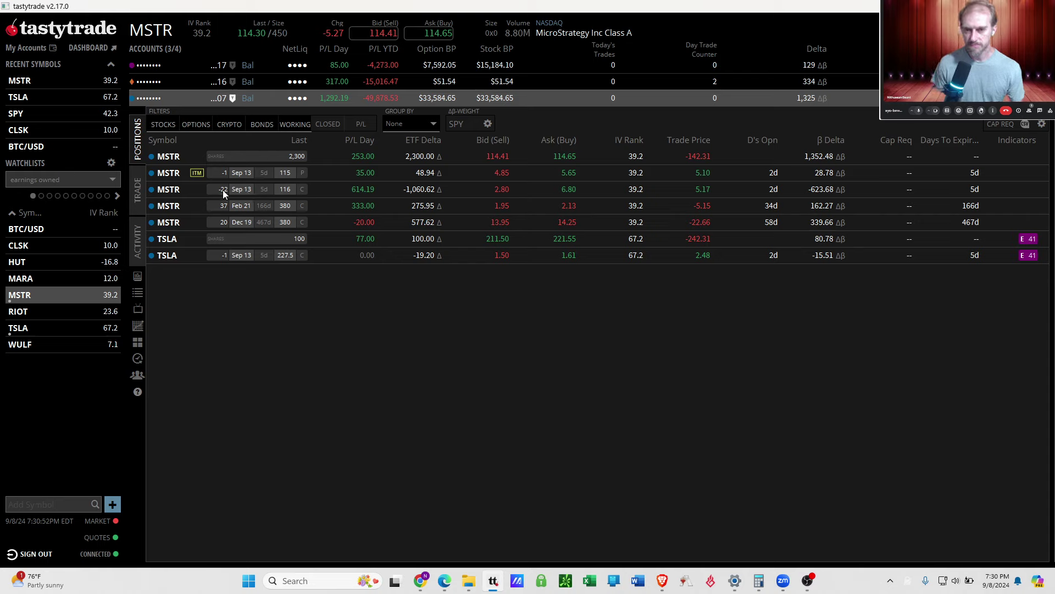
left_click(198, 192)
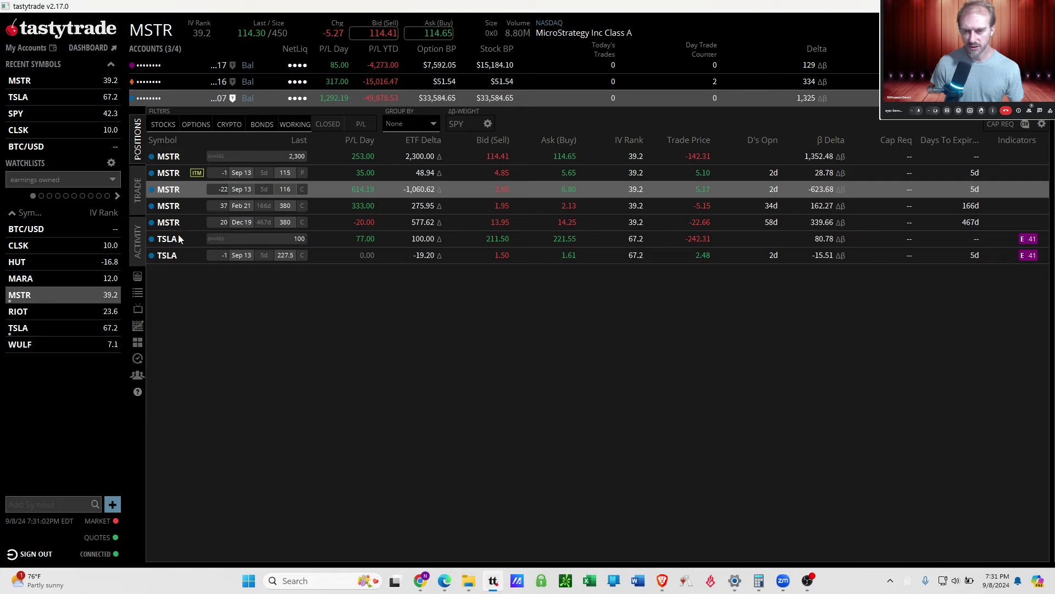
left_click(198, 194)
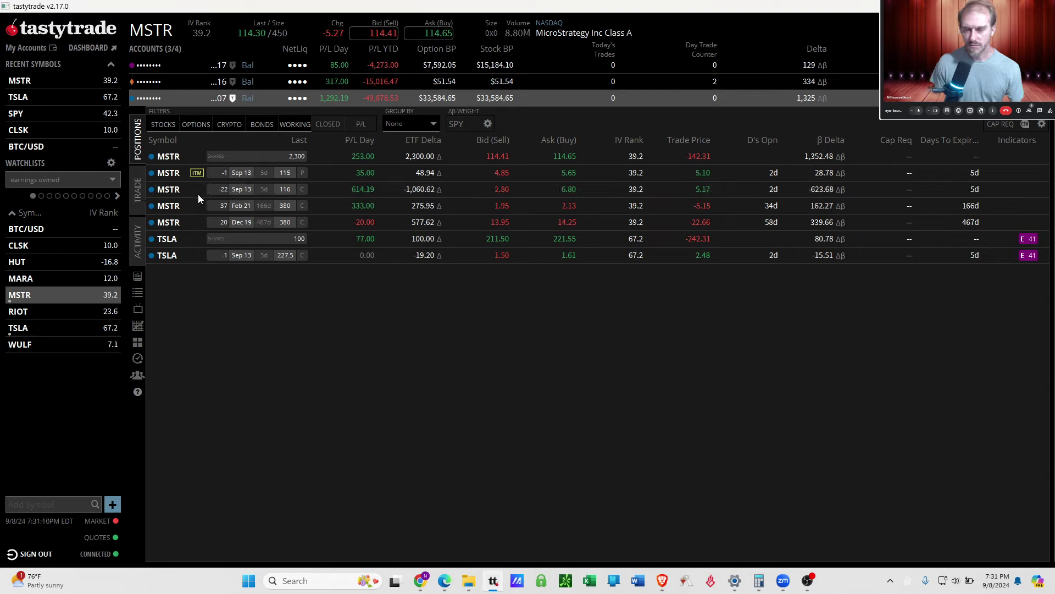
Bring back the MSTR Oct 25, 2024 chain at the 150 strike, where the one-contract call sell sits staged at 4.60
left_click(139, 192)
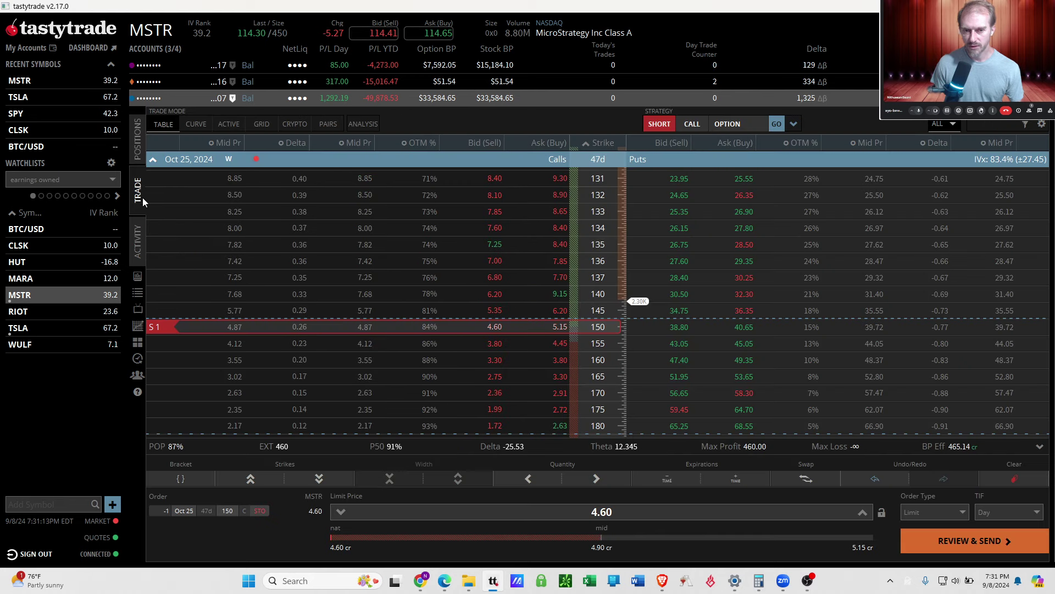
left_click(153, 160)
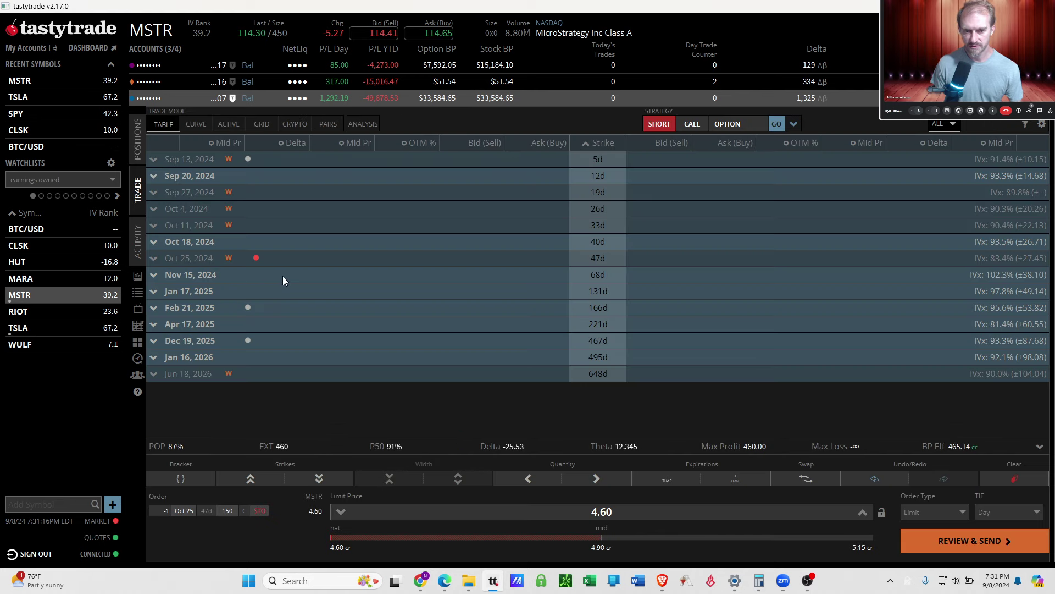
left_click(297, 258)
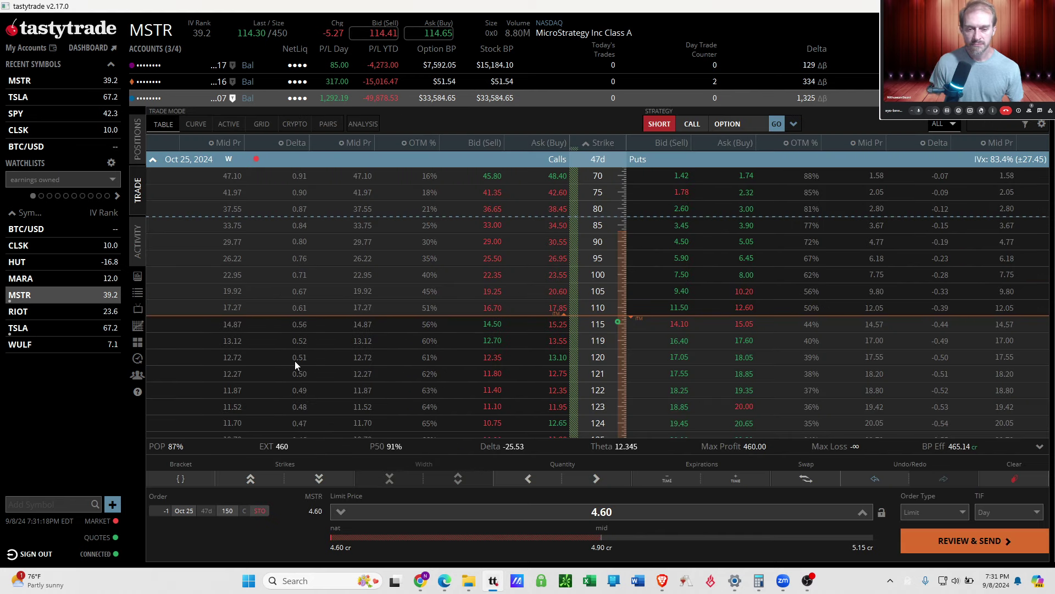
scroll(285, 357, "down", 7)
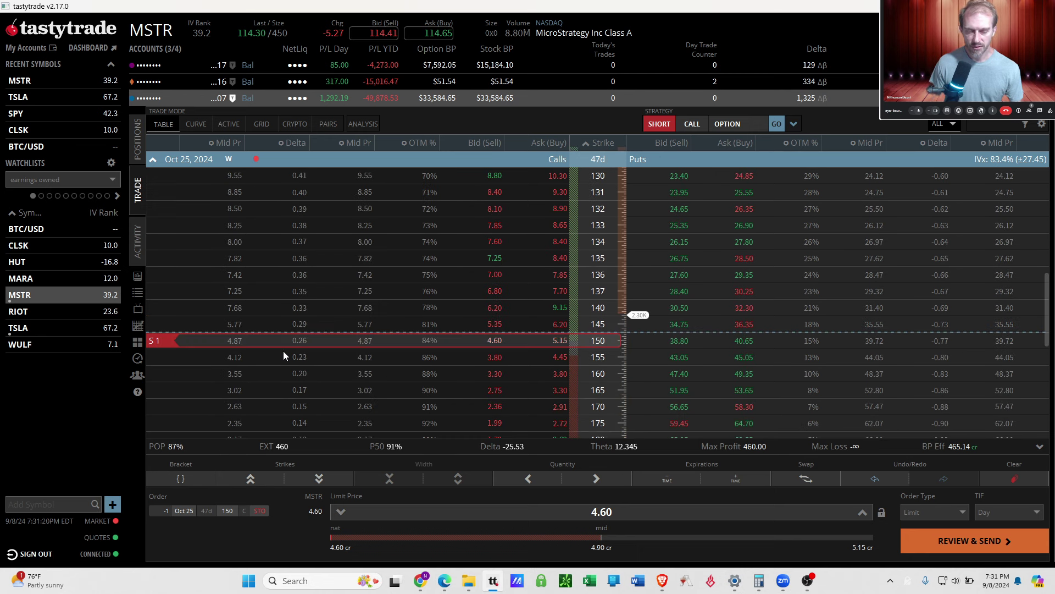